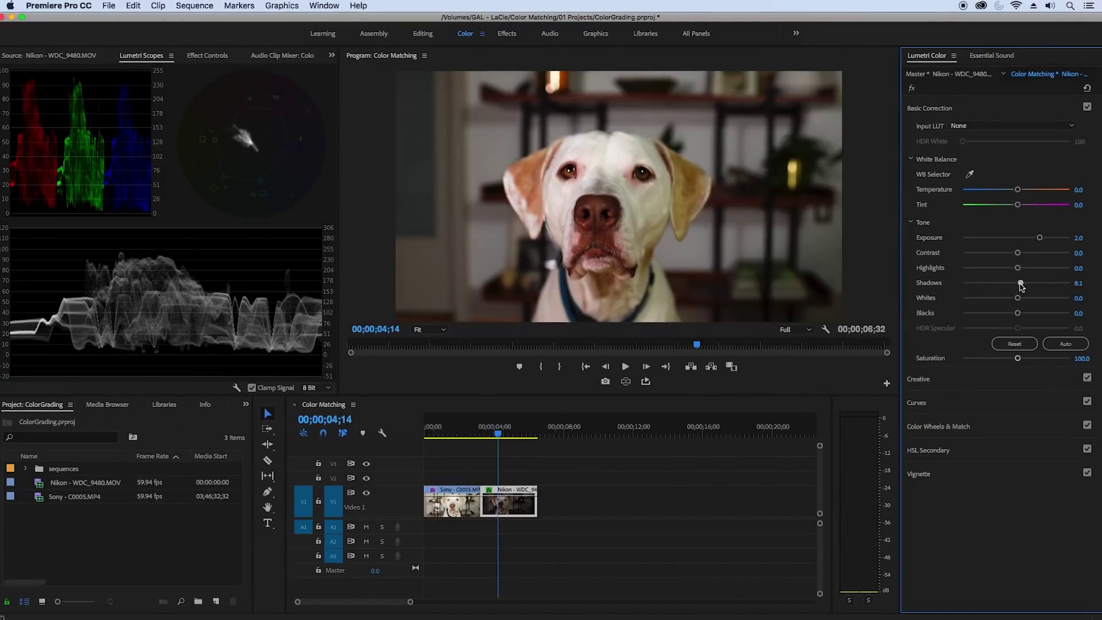
Raise the Nikon clip's Shadows to 75.0 in Basic Correction.
{"action": "left_click_drag", "start_coordinate": [1021, 284], "coordinate": [1058, 284]}
{"action": "left_click", "coordinate": [1078, 284]}
{"action": "type", "text": "75"}
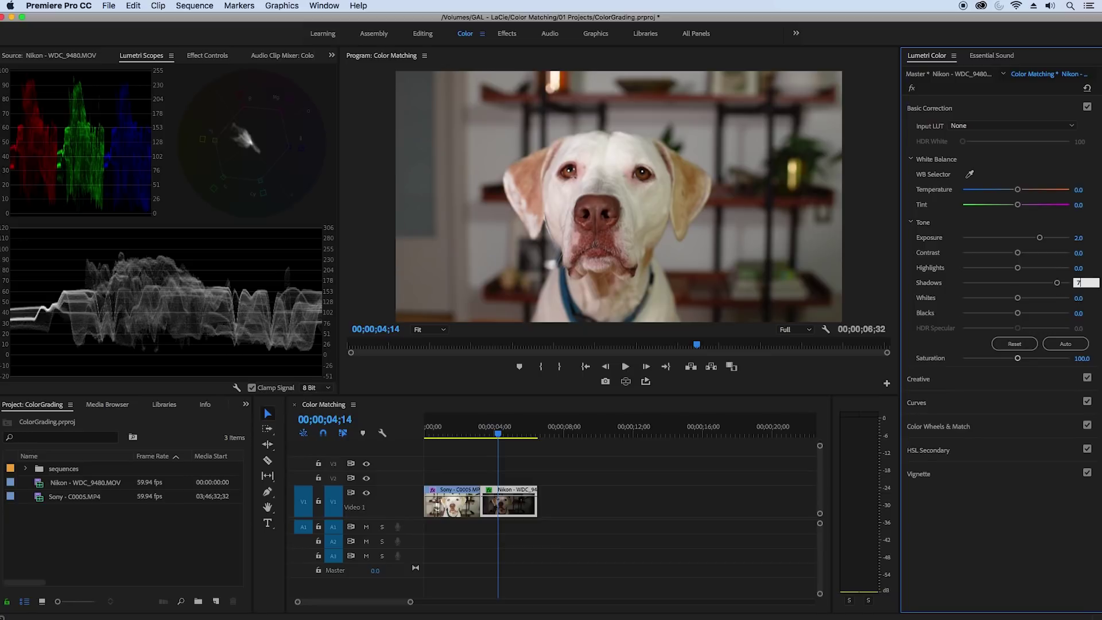
{"action": "key", "text": "Return"}
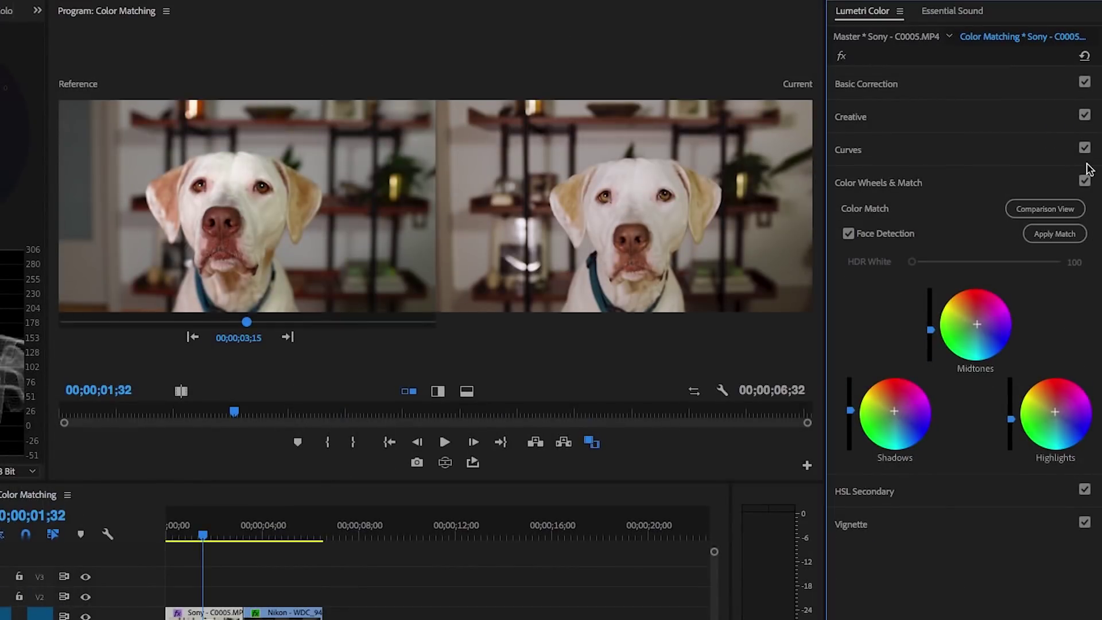
Toggle the Color Wheels & Match adjustments off and on to compare before and after.
{"action": "left_click", "coordinate": [1085, 181]}
{"action": "left_click", "coordinate": [1084, 183]}
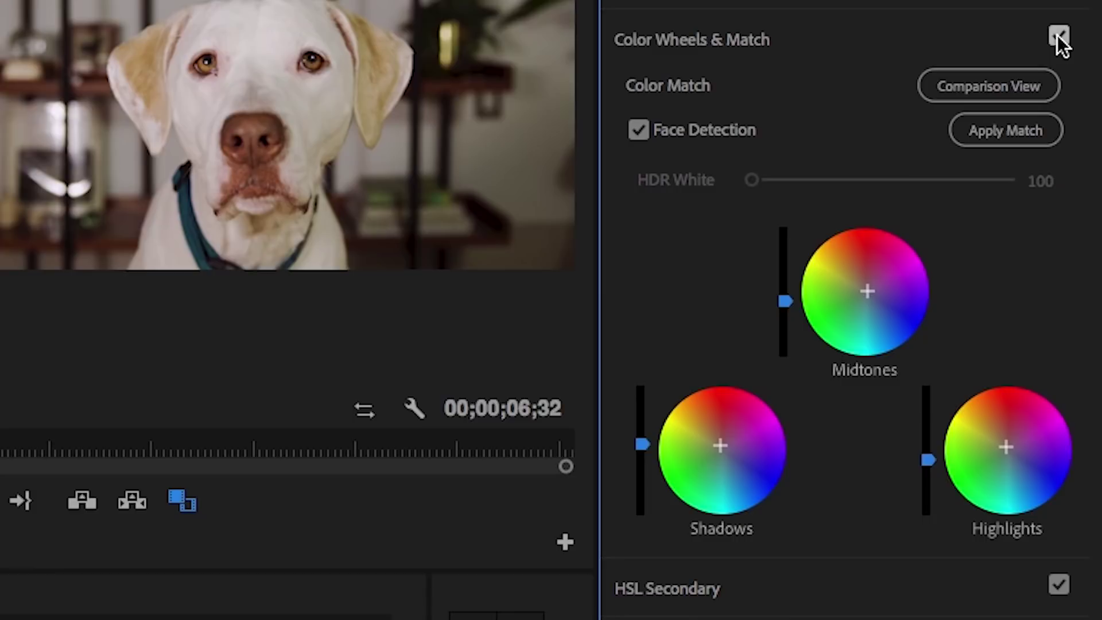
{"action": "left_click", "coordinate": [1057, 35]}
{"action": "left_click", "coordinate": [1057, 35]}
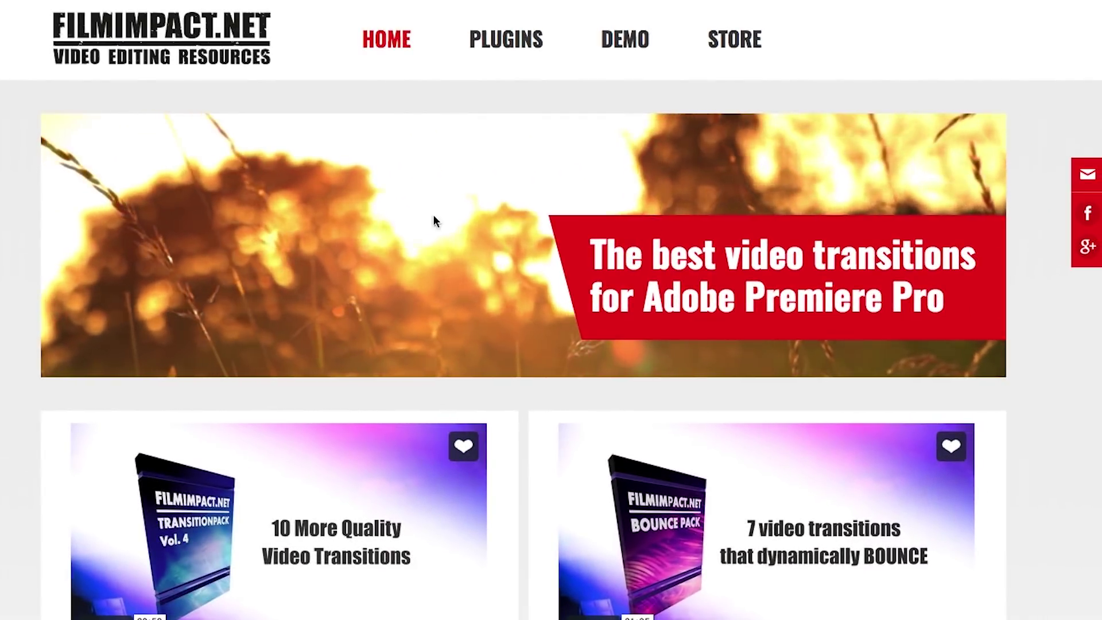
Open the Transition Pack 4 page from Plugins and preview the Impact Kaleido video.
{"action": "left_click", "coordinate": [497, 40]}
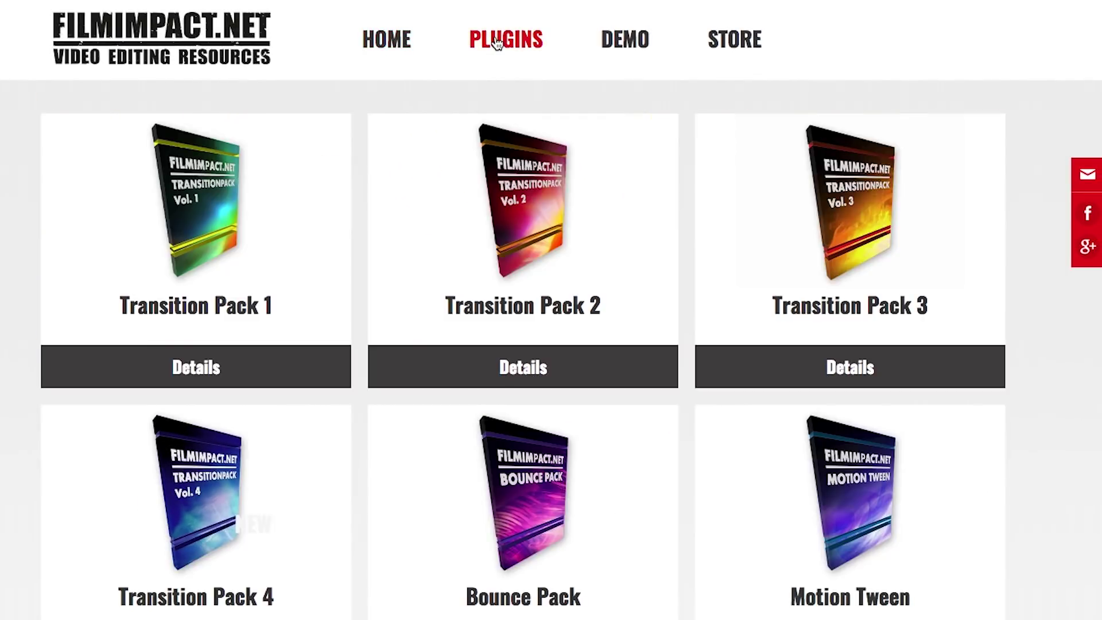
{"action": "left_click", "coordinate": [261, 607]}
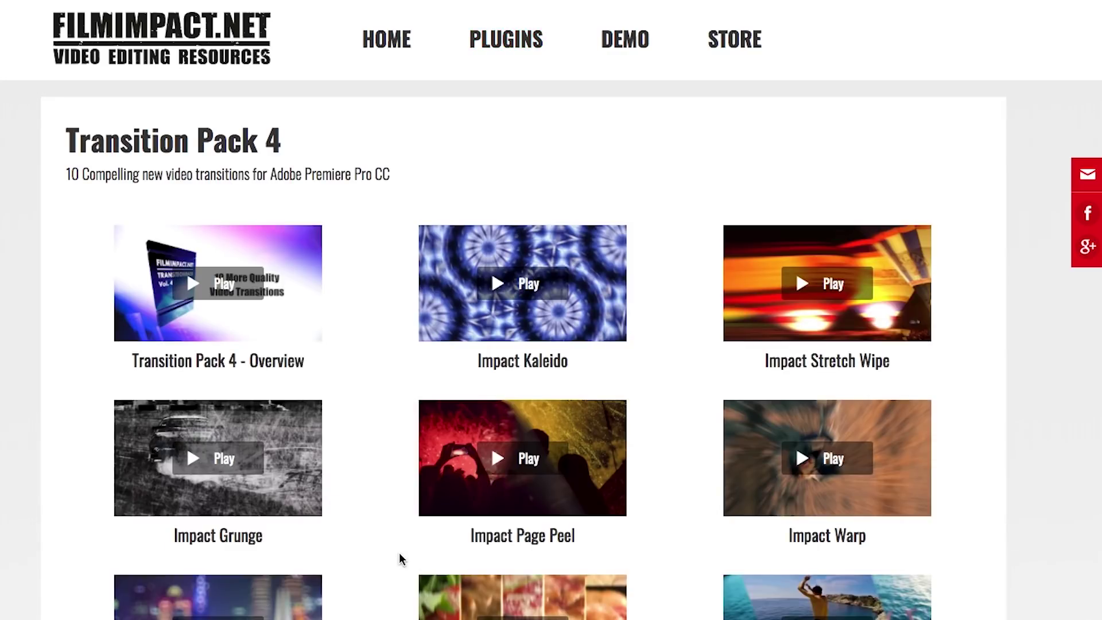
{"action": "left_click", "coordinate": [496, 292]}
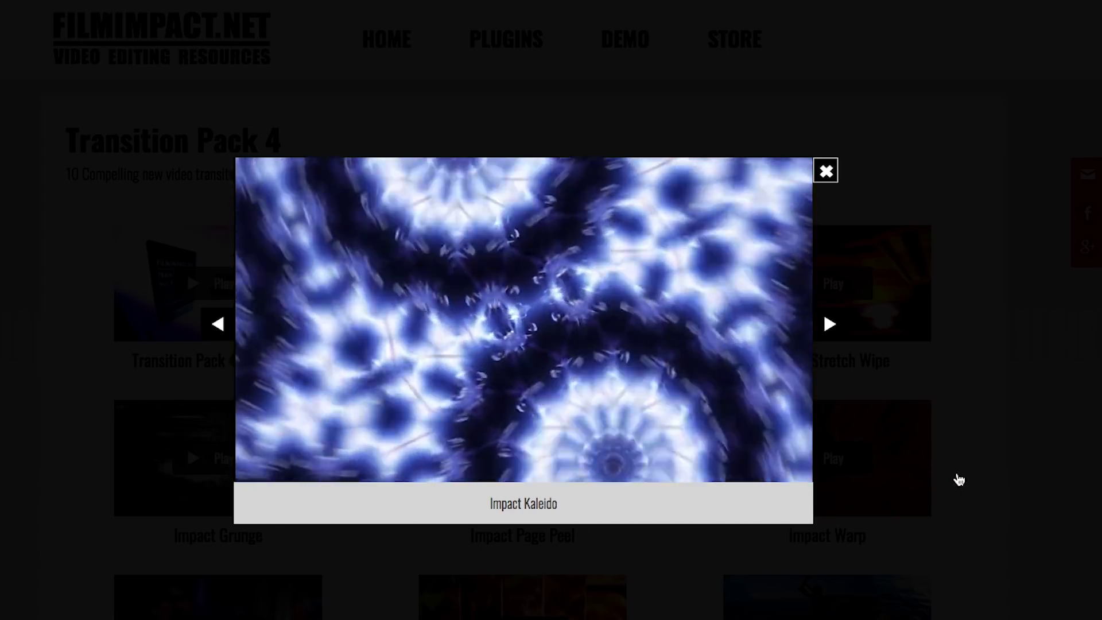
{"action": "left_click", "coordinate": [979, 482]}
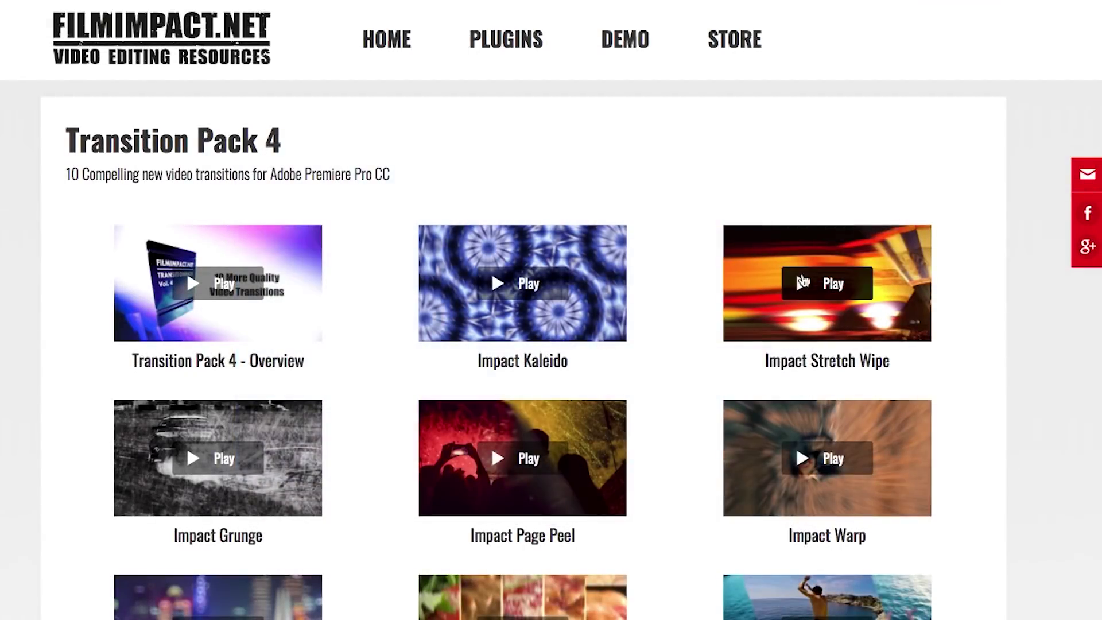
Play and close the Stretch Wipe, Grunge, Warp and Lens Blur preview videos.
{"action": "left_click", "coordinate": [799, 287]}
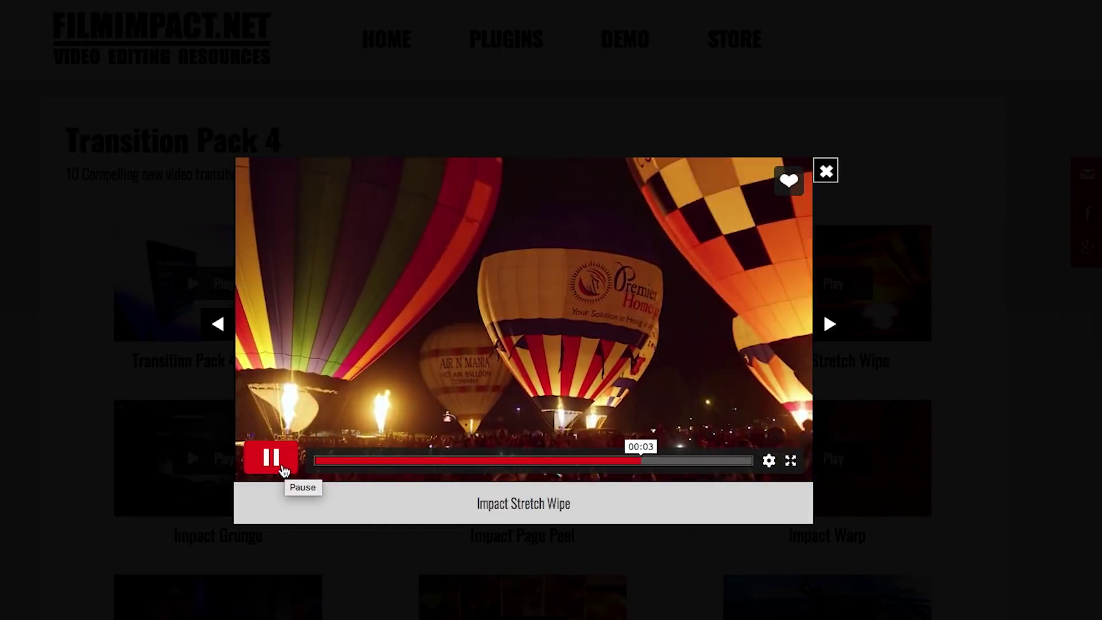
{"action": "left_click", "coordinate": [283, 468]}
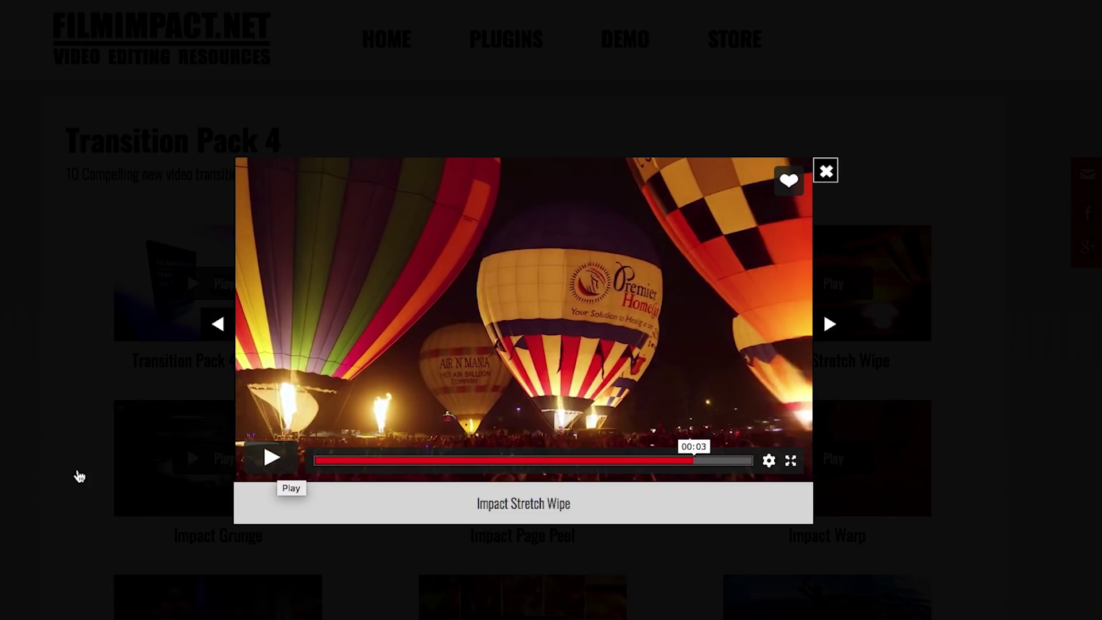
{"action": "left_click", "coordinate": [79, 477]}
{"action": "left_click", "coordinate": [190, 463]}
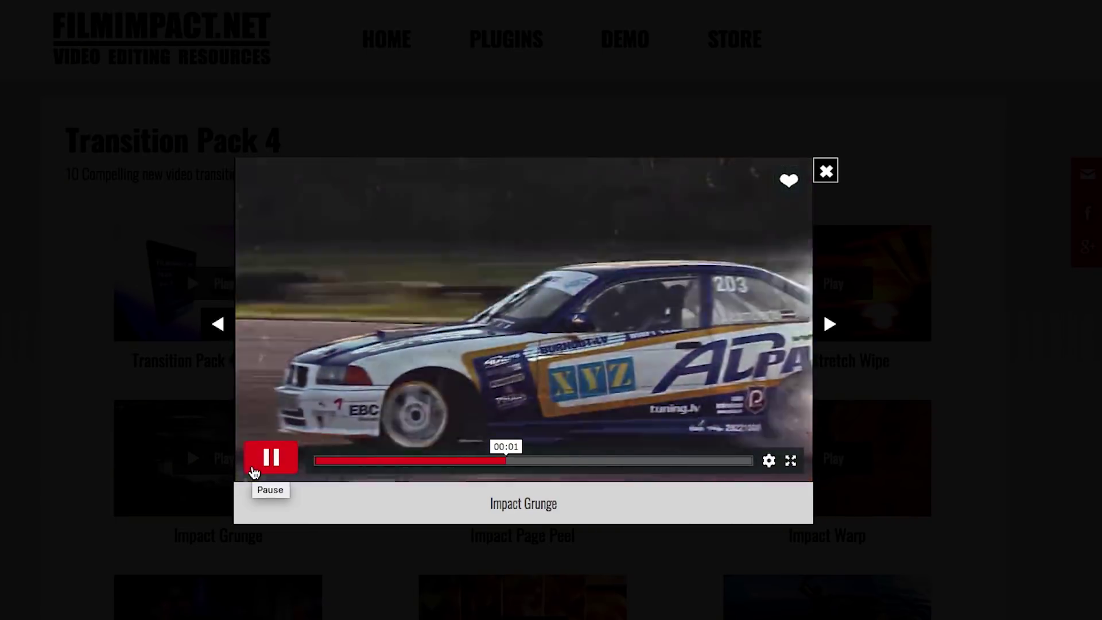
{"action": "left_click", "coordinate": [253, 469]}
{"action": "left_click", "coordinate": [1054, 518]}
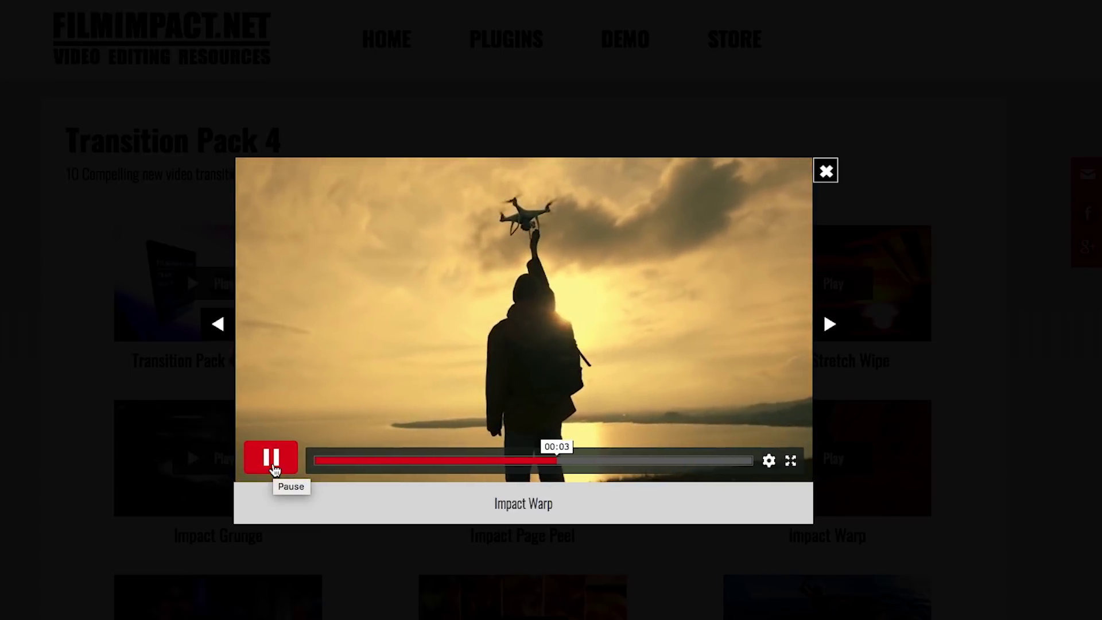
{"action": "left_click", "coordinate": [1063, 528]}
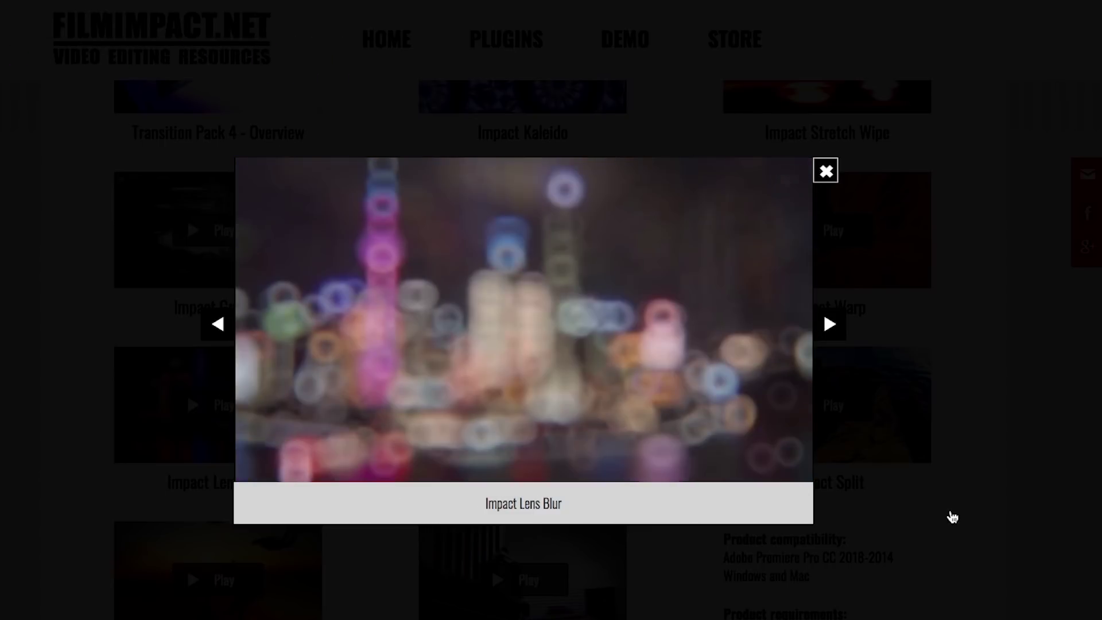
{"action": "left_click", "coordinate": [952, 517]}
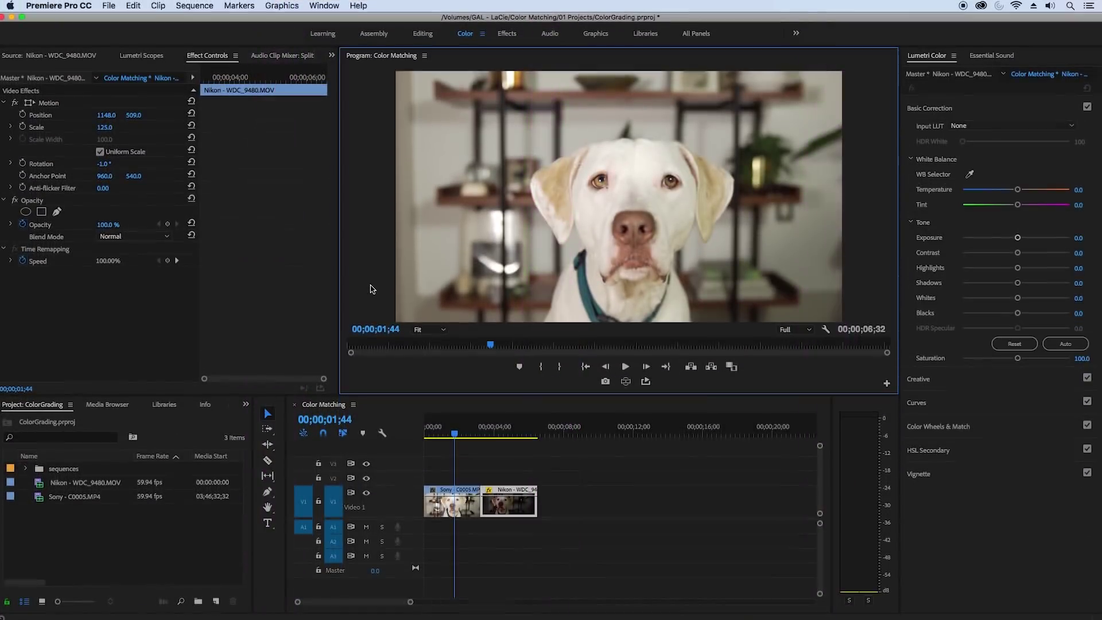
Select the Sony clip, scrub between the Sony and Nikon clips, and show the Reference/Current comparison.
{"action": "left_click", "coordinate": [449, 495]}
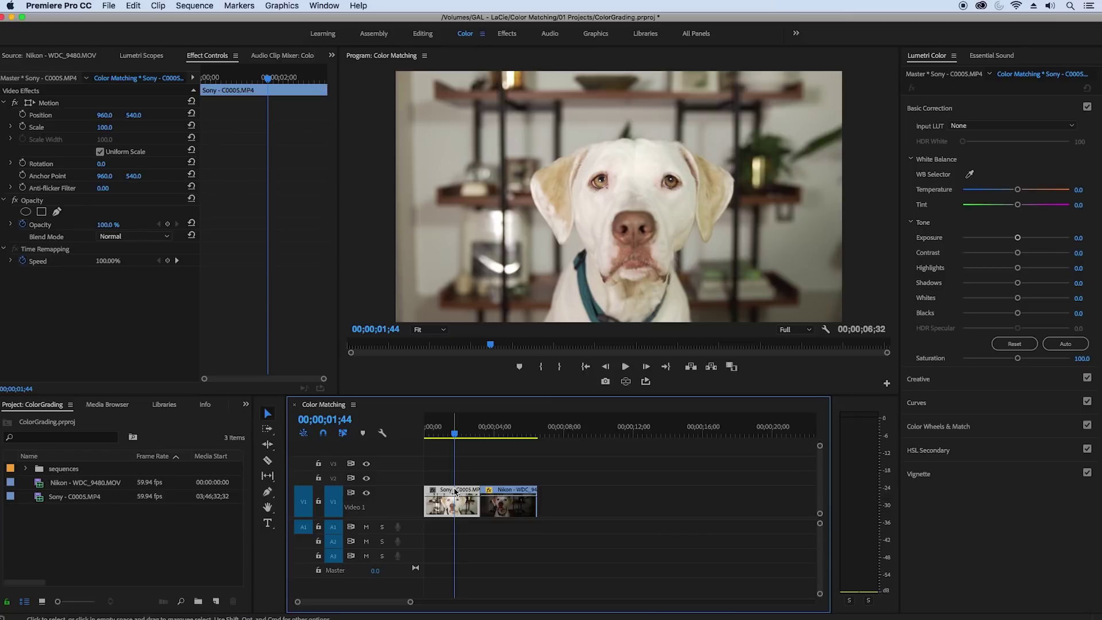
{"action": "left_click_drag", "start_coordinate": [474, 439], "coordinate": [504, 502]}
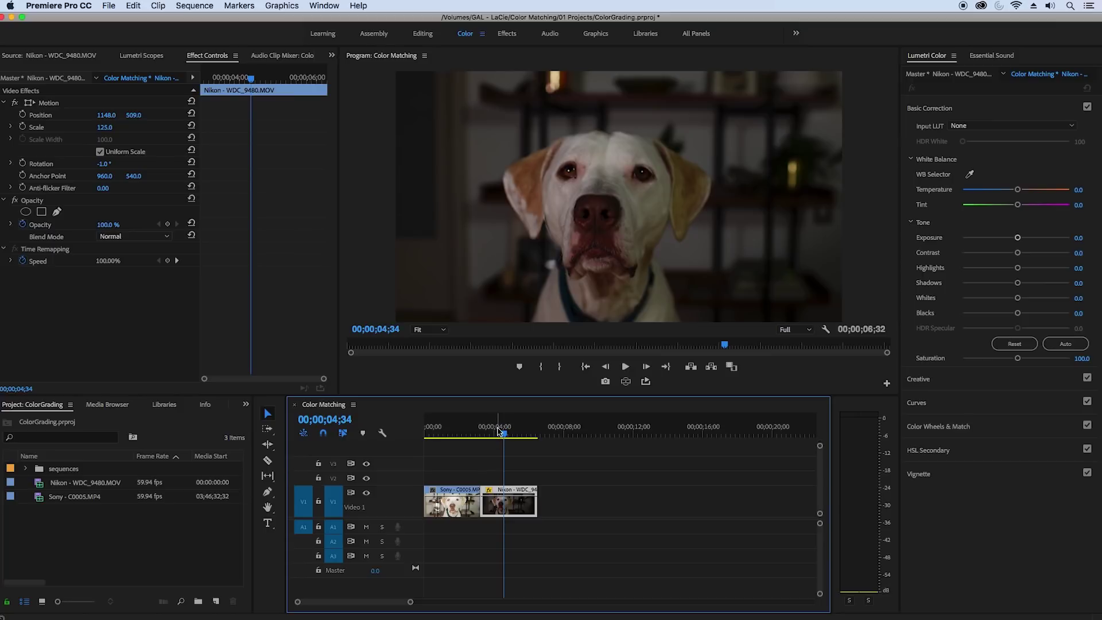
{"action": "mouse_move", "coordinate": [501, 433]}
{"action": "left_mouse_down"}
{"action": "mouse_move", "coordinate": [458, 436]}
{"action": "mouse_move", "coordinate": [498, 451]}
{"action": "left_mouse_up"}
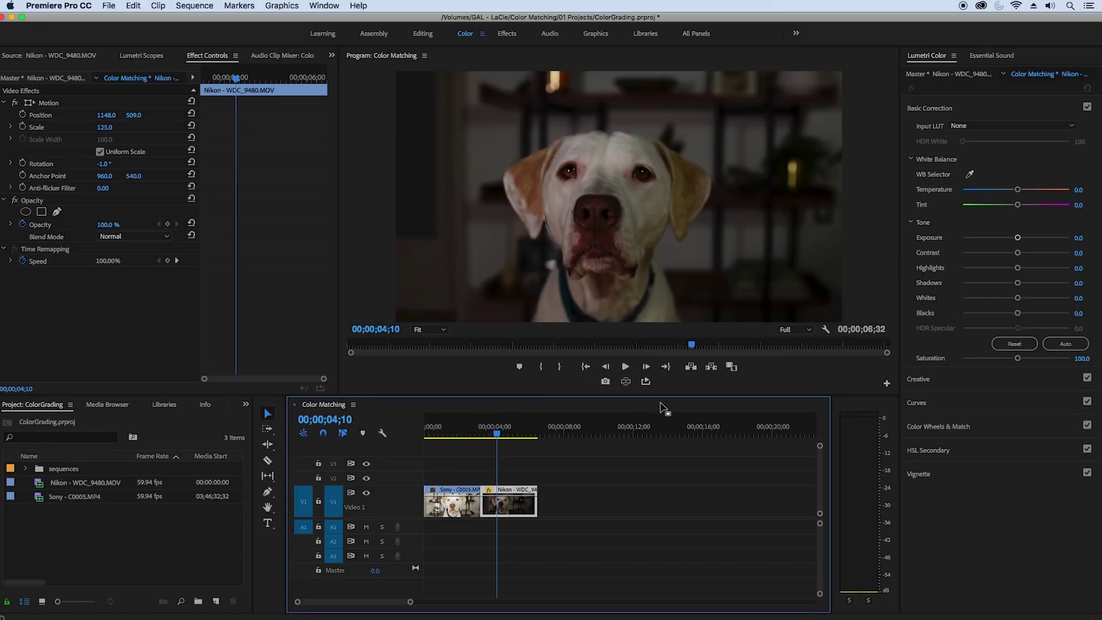
{"action": "left_click", "coordinate": [731, 366]}
Set the reference to frame 0, try Apply Match, undo it, and exit comparison view.
{"action": "left_click", "coordinate": [443, 291]}
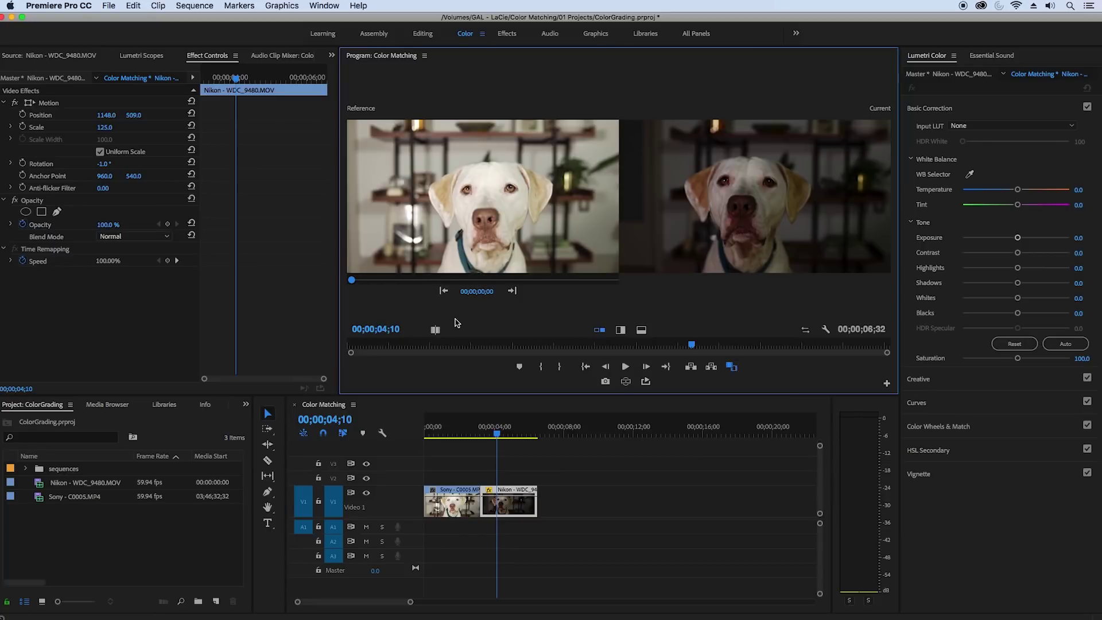
{"action": "left_click", "coordinate": [962, 425]}
{"action": "left_click", "coordinate": [1071, 216]}
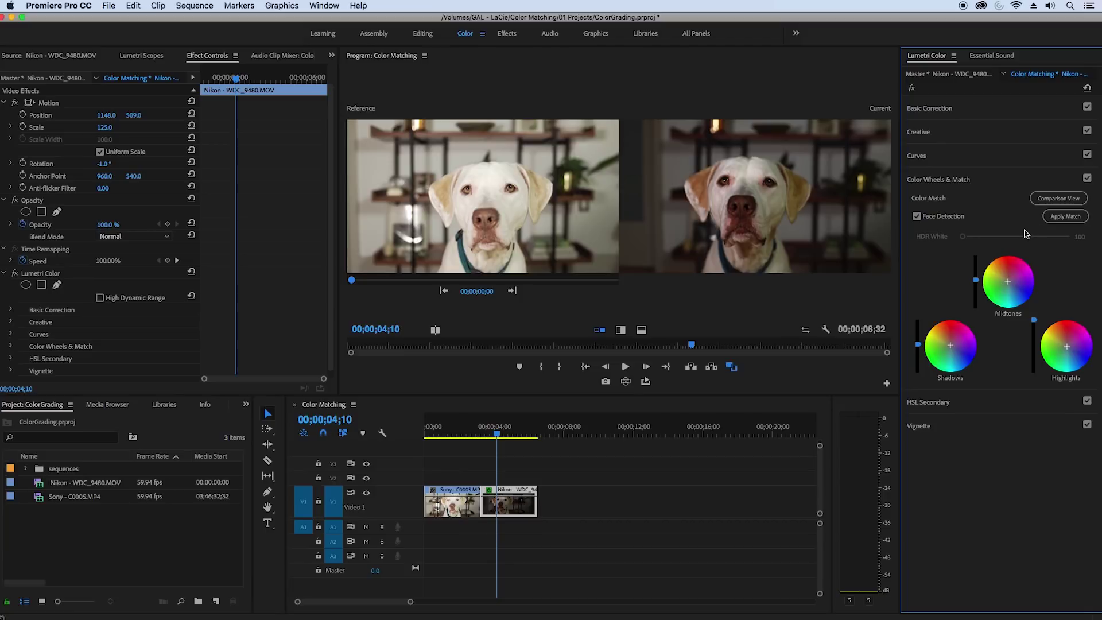
{"action": "key", "text": "super+z"}
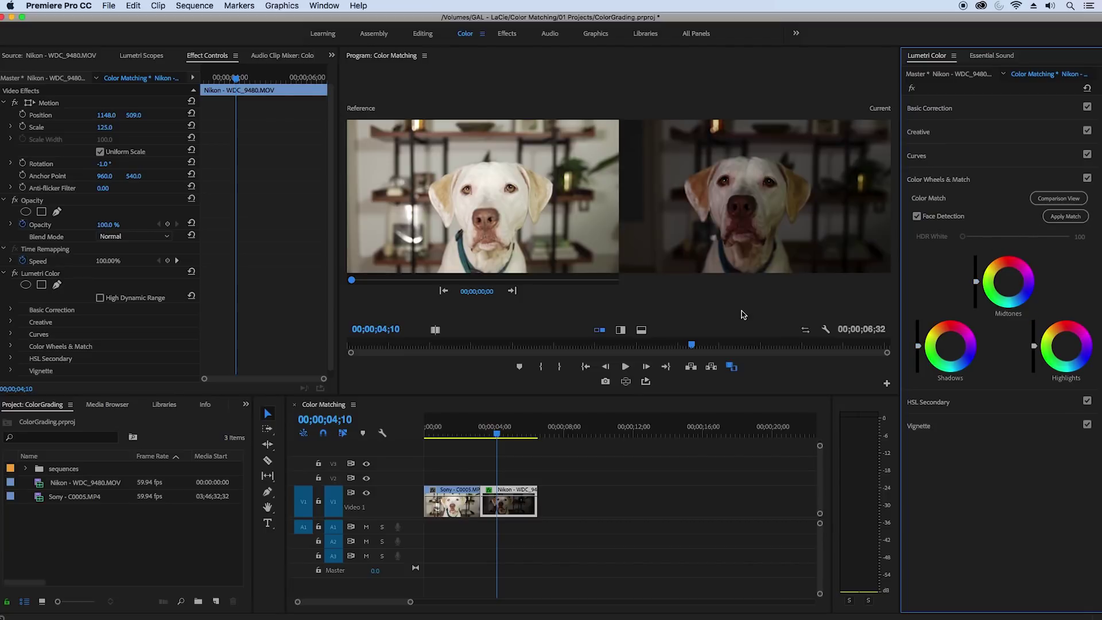
{"action": "left_click", "coordinate": [731, 367]}
Select the Sony clip and show the Lumetri Scopes panel.
{"action": "left_click", "coordinate": [453, 502]}
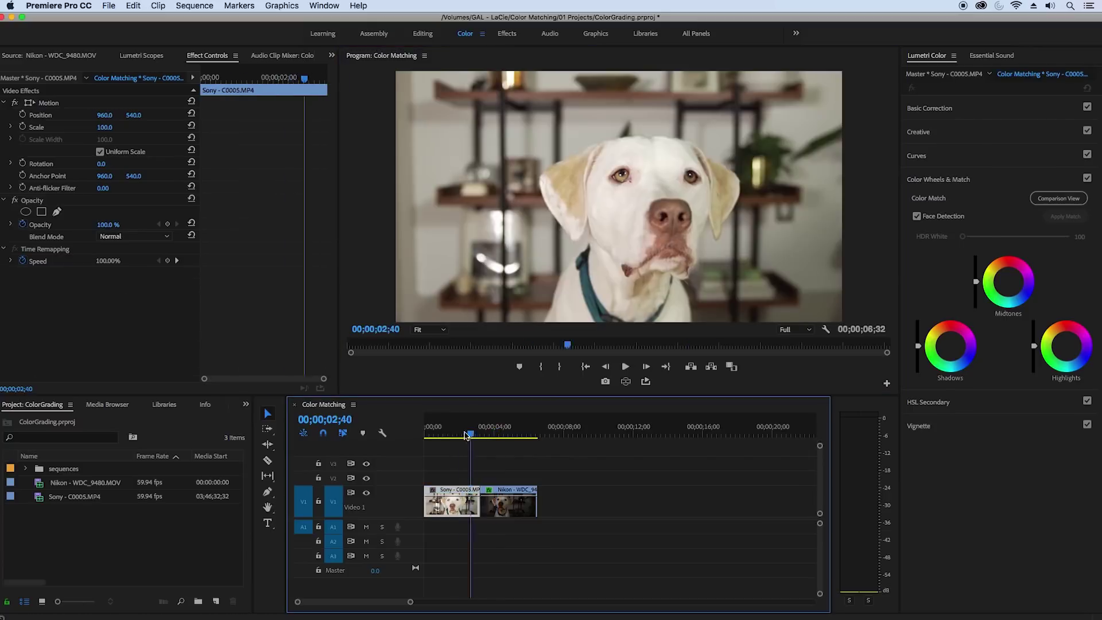
{"action": "left_click", "coordinate": [331, 55]}
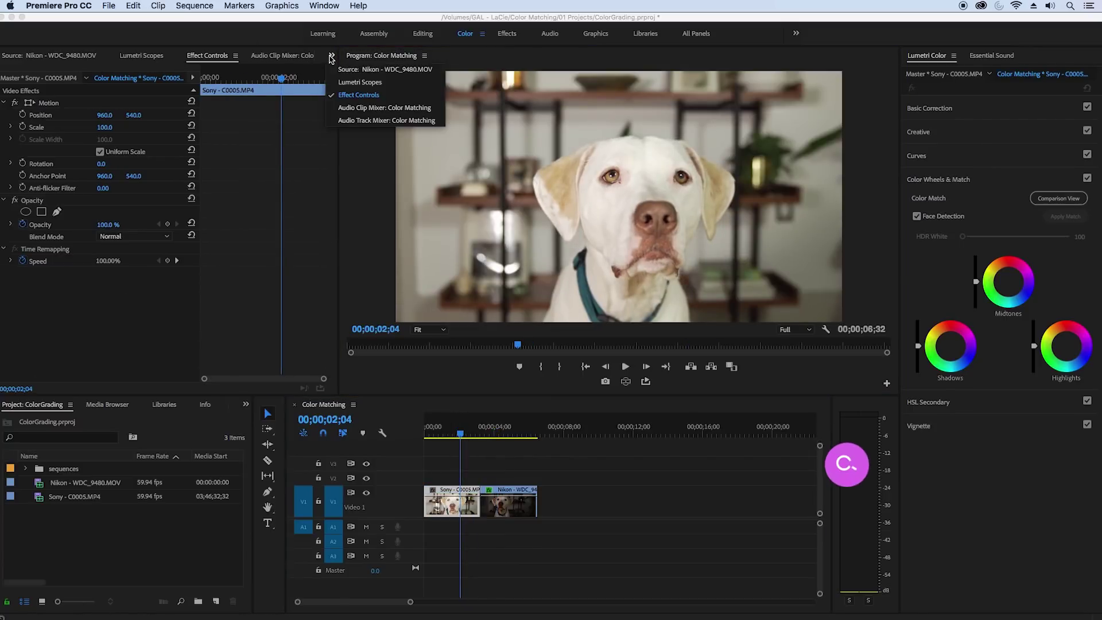
{"action": "left_click", "coordinate": [348, 82]}
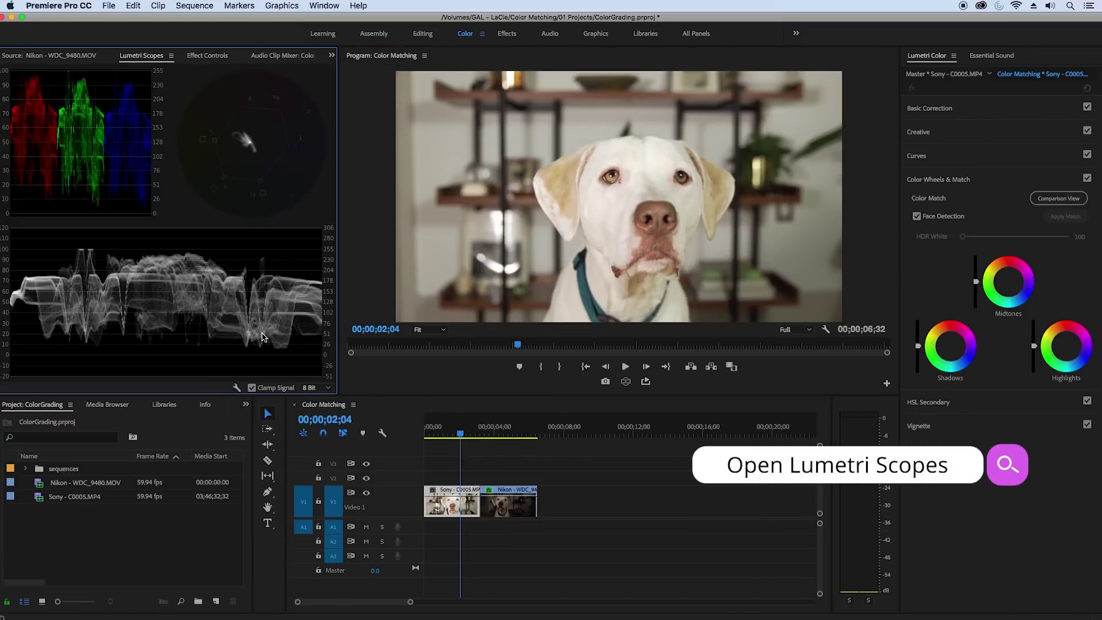
{"action": "left_click", "coordinate": [236, 387]}
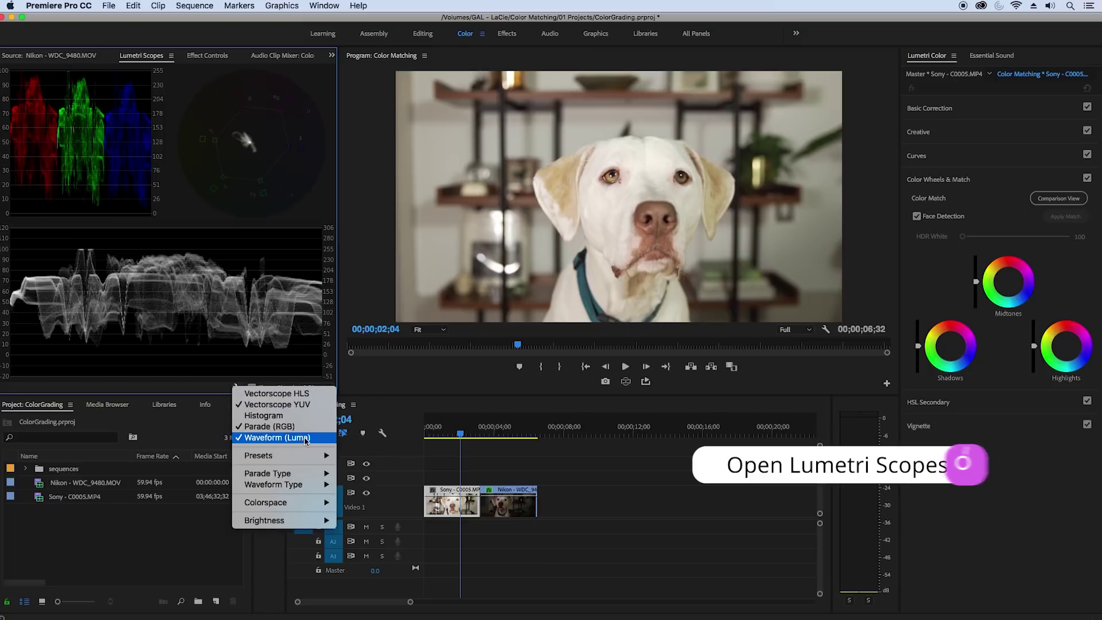
{"action": "left_click", "coordinate": [175, 385]}
Set the Sony clip's Exposure to -0.4, Contrast to 30.0 and Blacks to -15.0.
{"action": "left_click", "coordinate": [950, 109]}
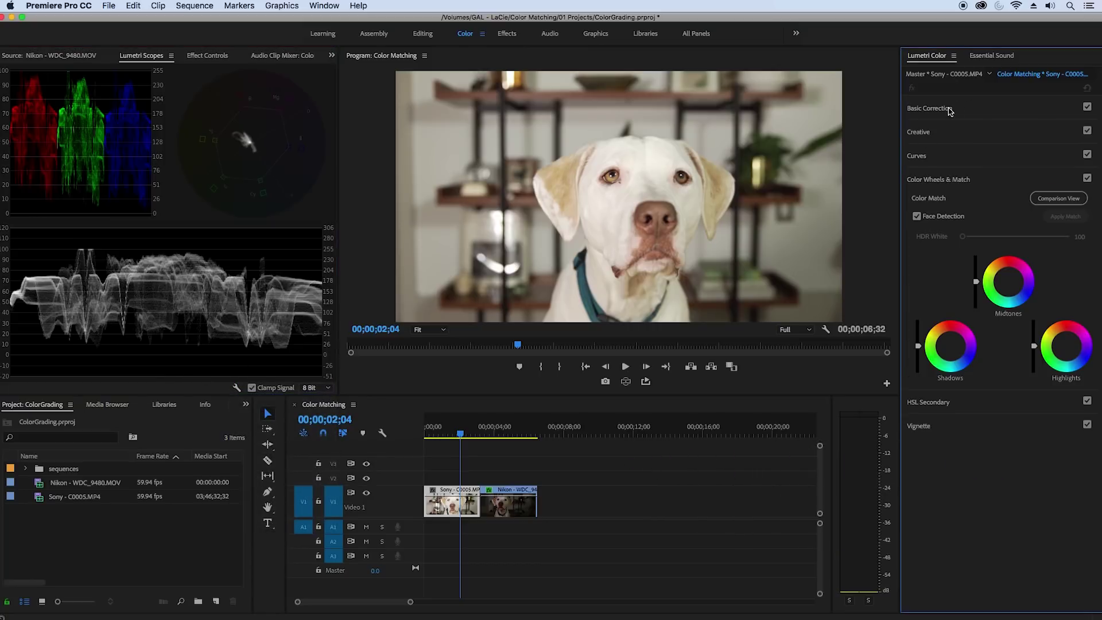
{"action": "left_click_drag", "start_coordinate": [1017, 241], "coordinate": [1013, 242]}
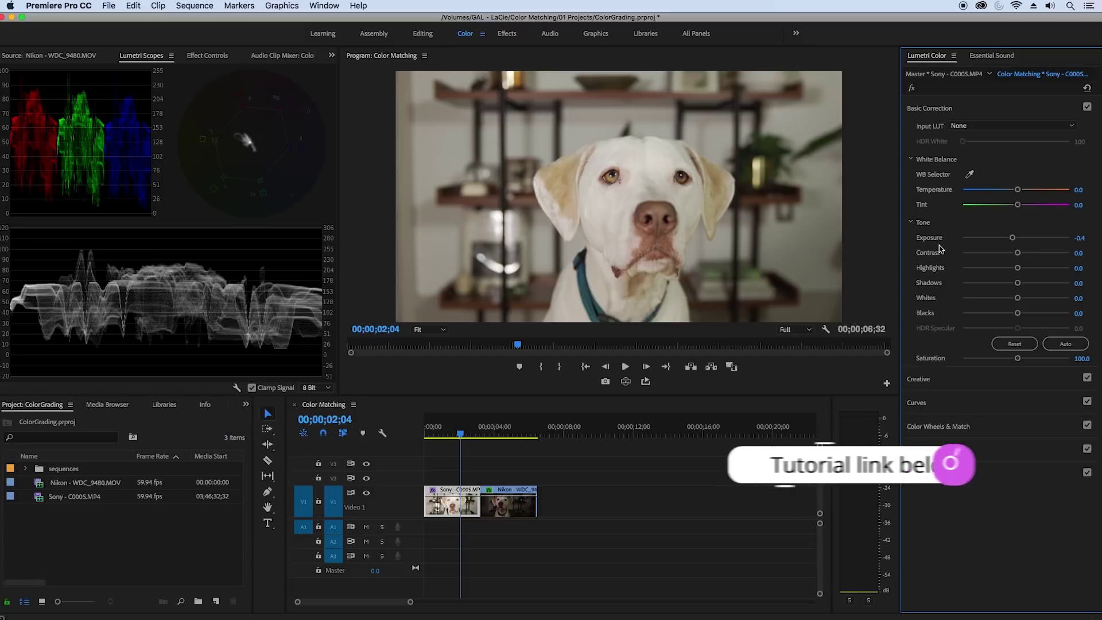
{"action": "left_click_drag", "start_coordinate": [1018, 252], "coordinate": [1032, 257]}
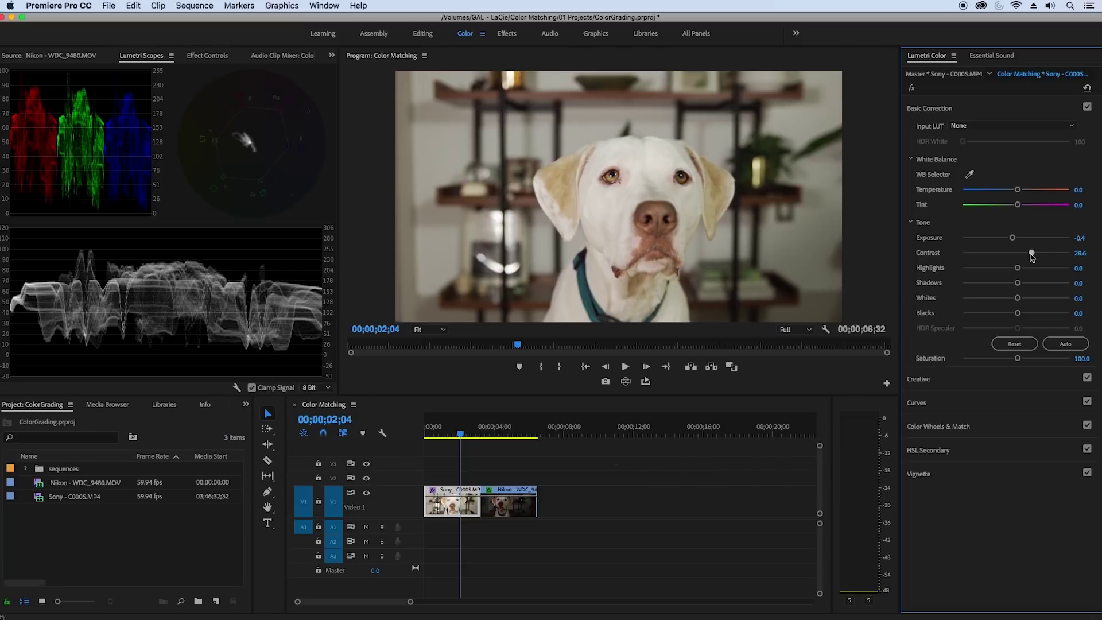
{"action": "left_click", "coordinate": [1082, 253]}
{"action": "type", "text": "30"}
{"action": "key", "text": "Return"}
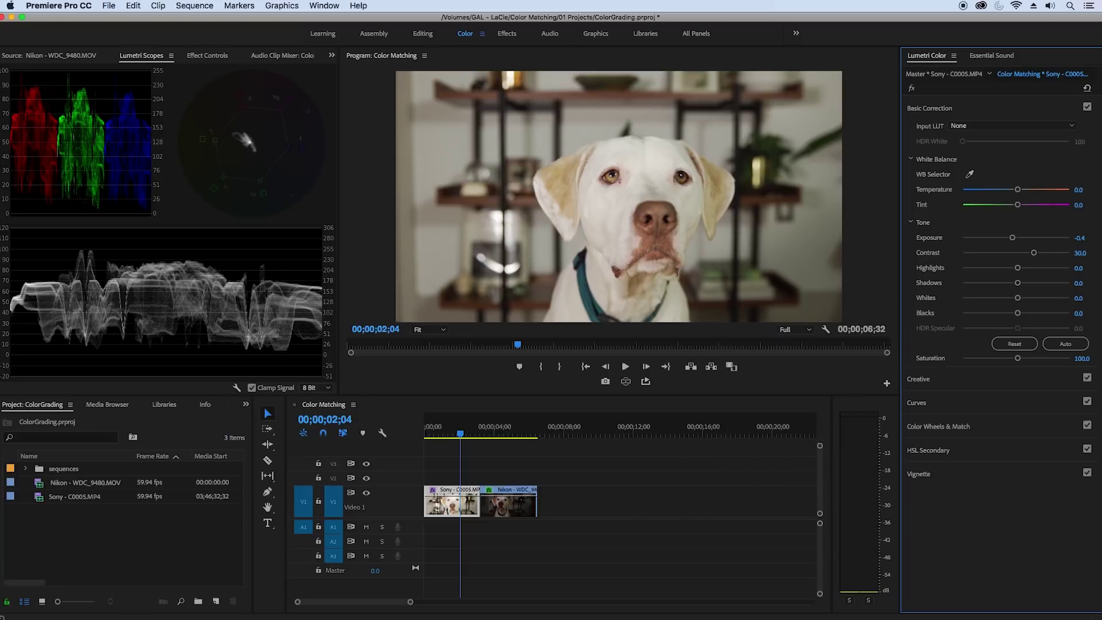
{"action": "left_click", "coordinate": [1081, 312]}
{"action": "key", "text": "Return"}
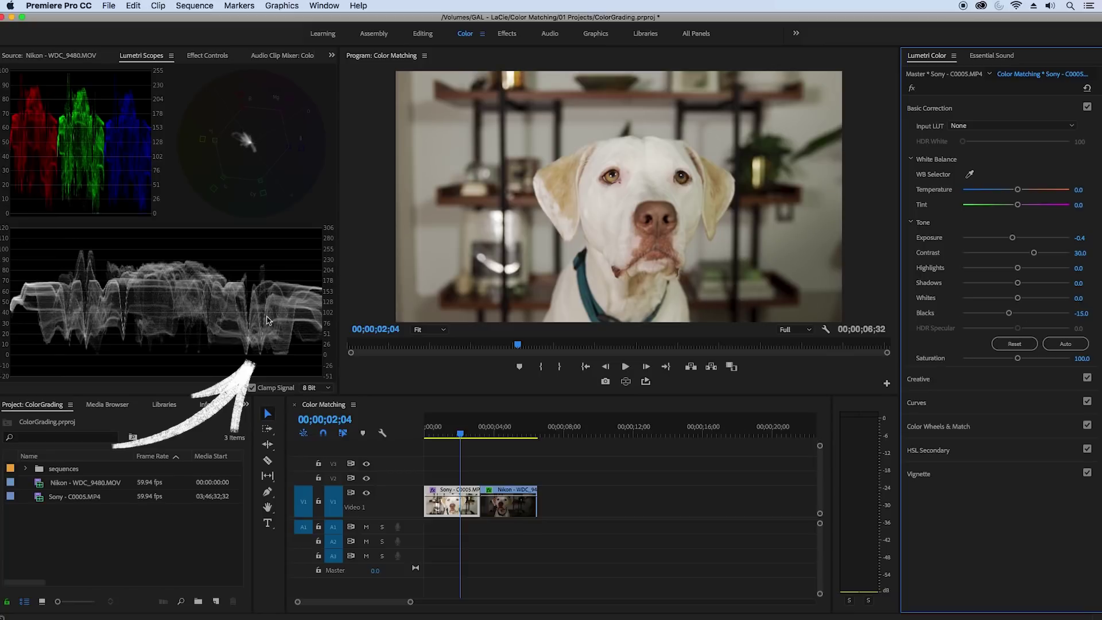
{"action": "left_click", "coordinate": [912, 90]}
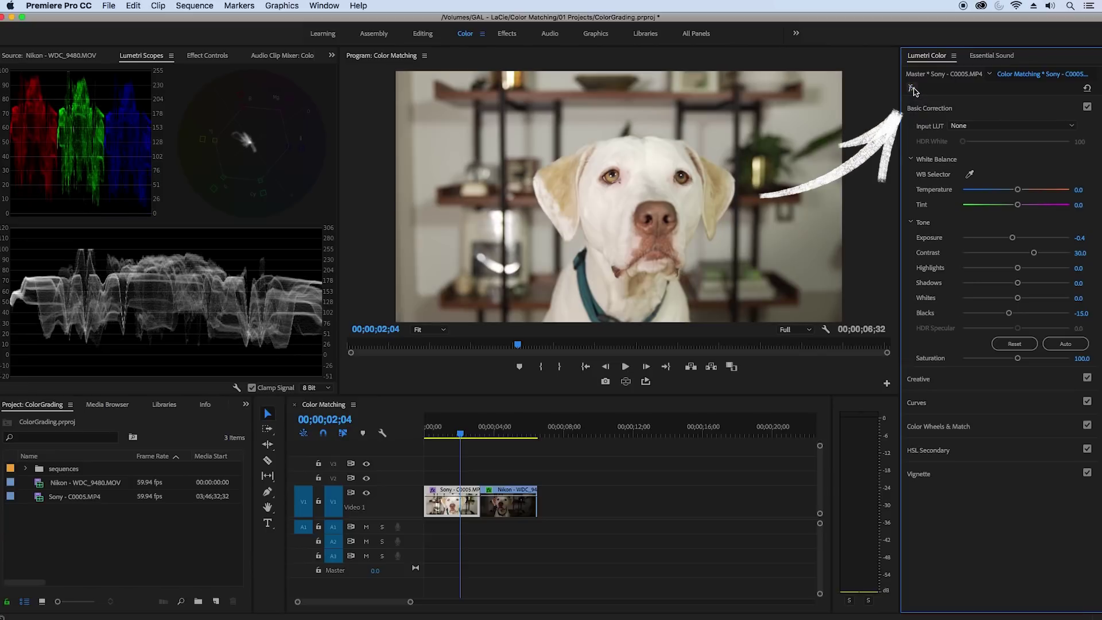
{"action": "left_click", "coordinate": [913, 90]}
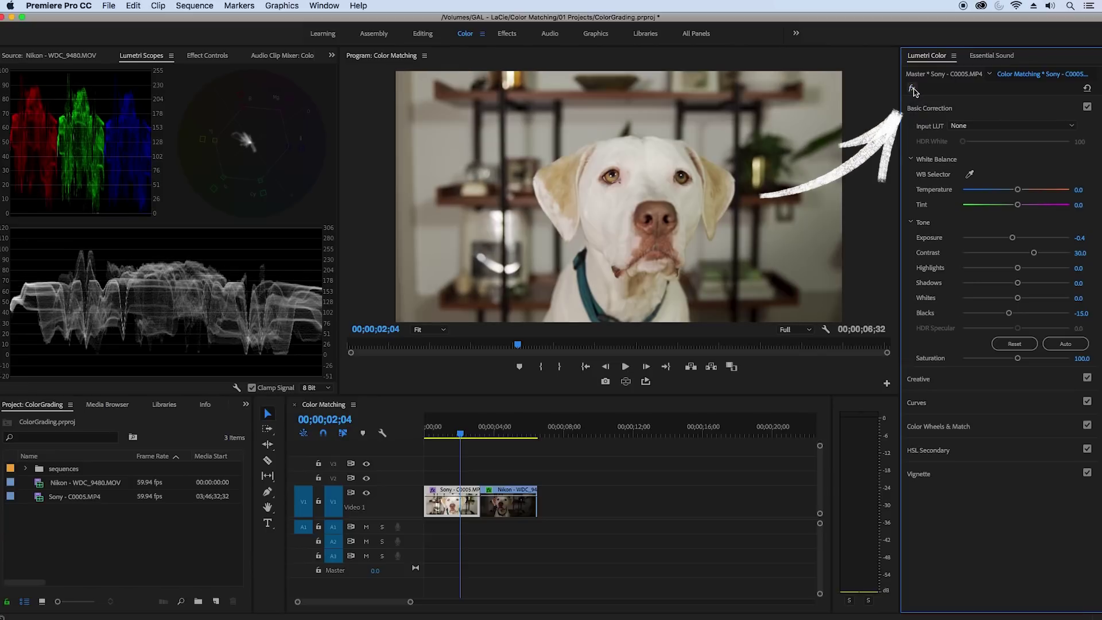
{"action": "left_click", "coordinate": [913, 91]}
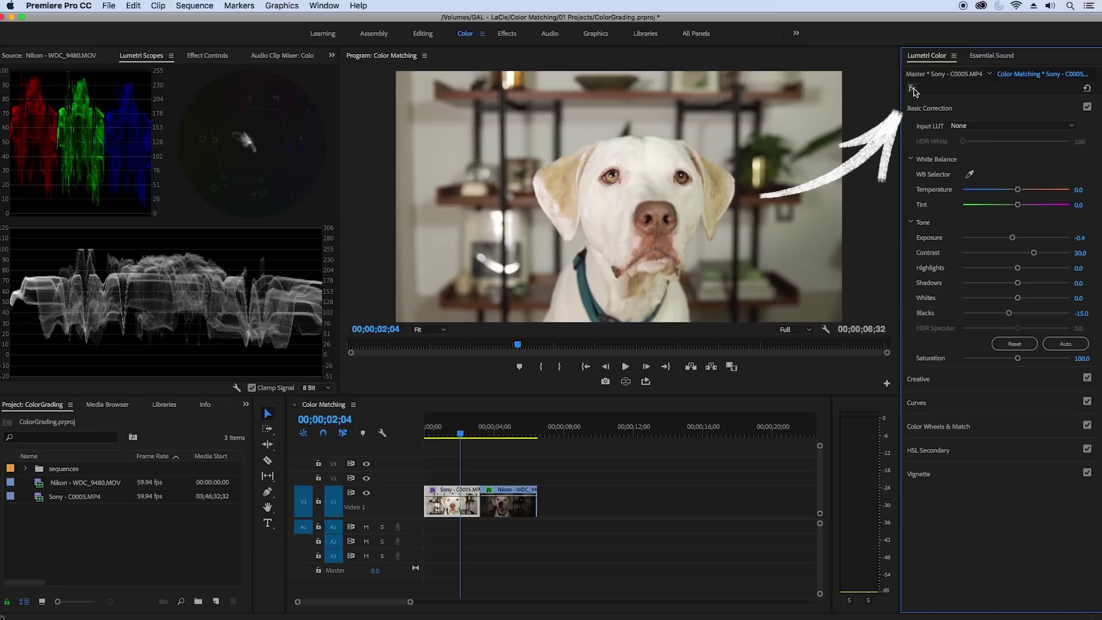
{"action": "left_click", "coordinate": [913, 90]}
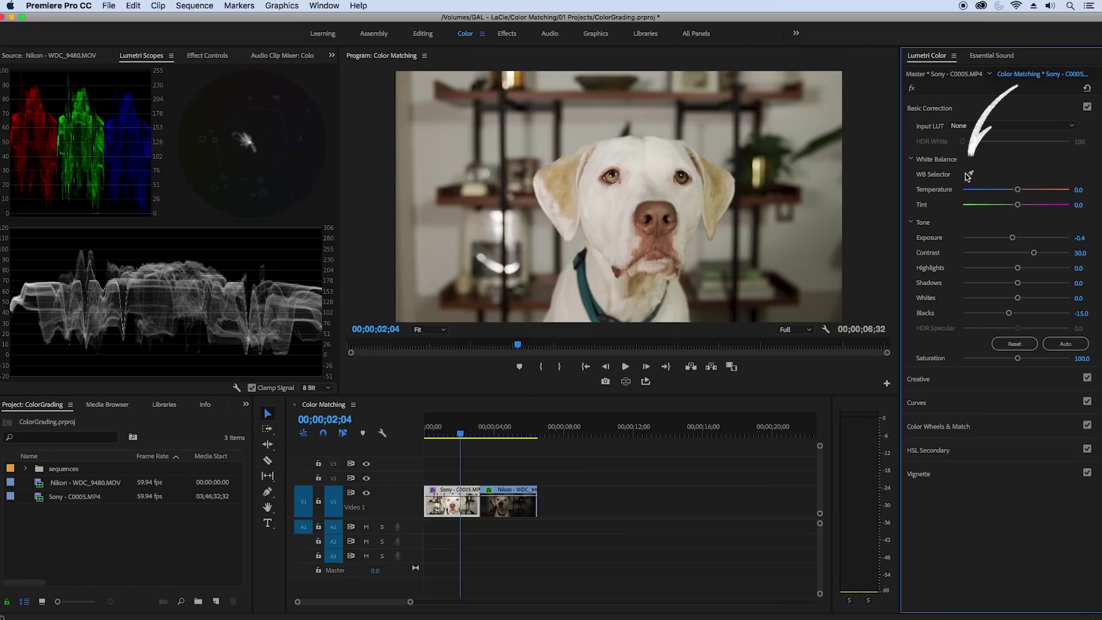
White-balance the Sony clip on the dog's fur (Temperature -6.7, Tint 2.7) and raise Vibrance to 44.9.
{"action": "left_click", "coordinate": [656, 148]}
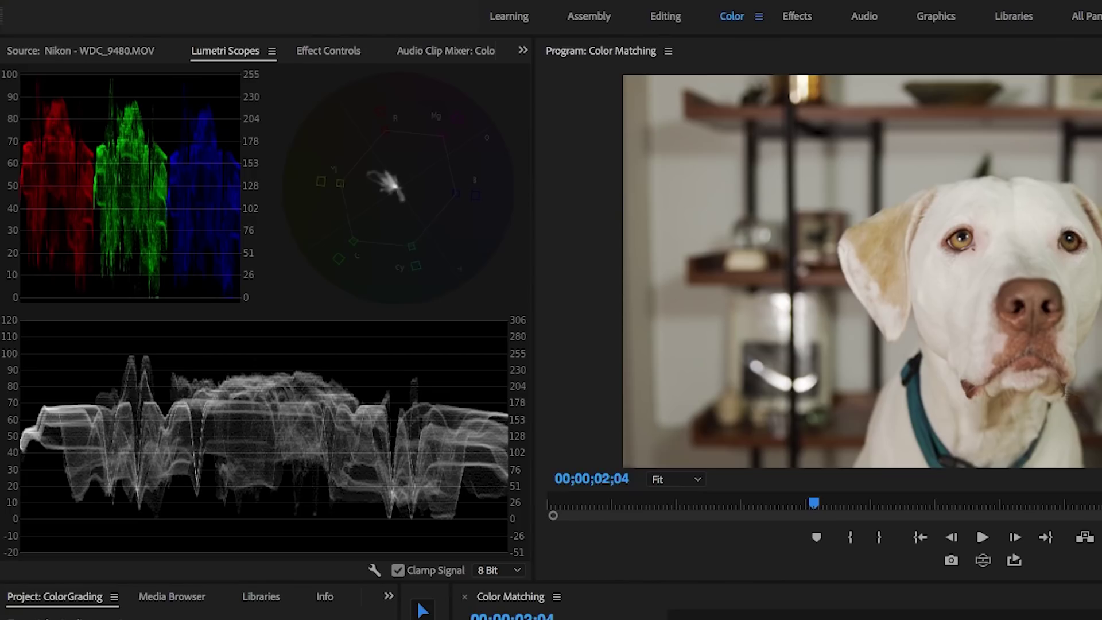
{"action": "left_click", "coordinate": [1033, 192]}
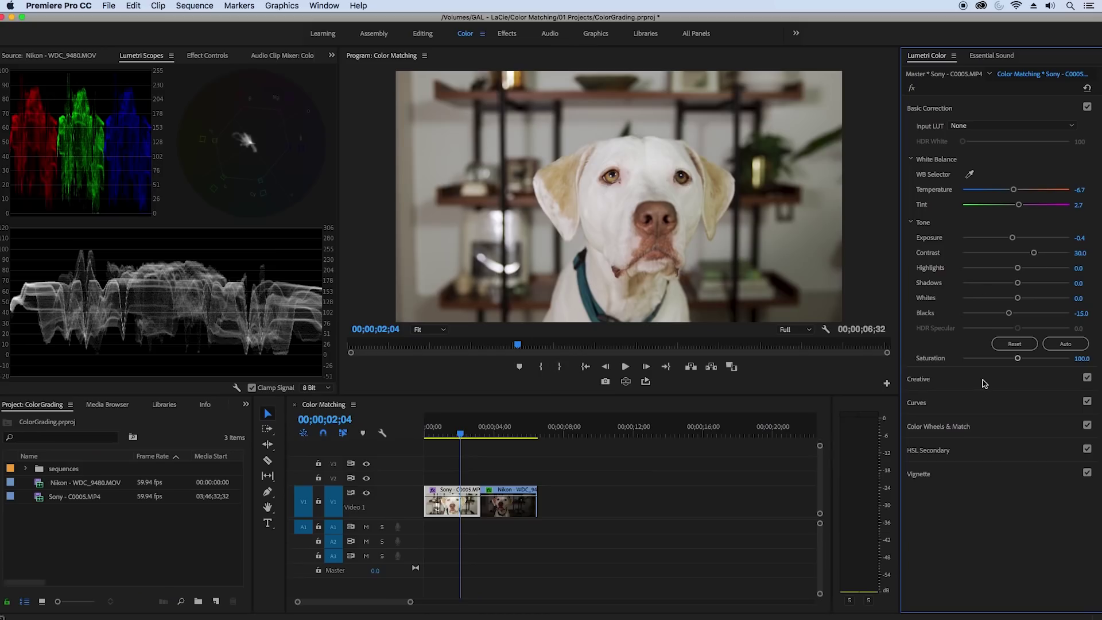
{"action": "left_click", "coordinate": [983, 380]}
{"action": "mouse_move", "coordinate": [1026, 327]}
{"action": "left_mouse_down"}
{"action": "mouse_move", "coordinate": [1053, 331]}
{"action": "mouse_move", "coordinate": [1040, 333]}
{"action": "left_mouse_up"}
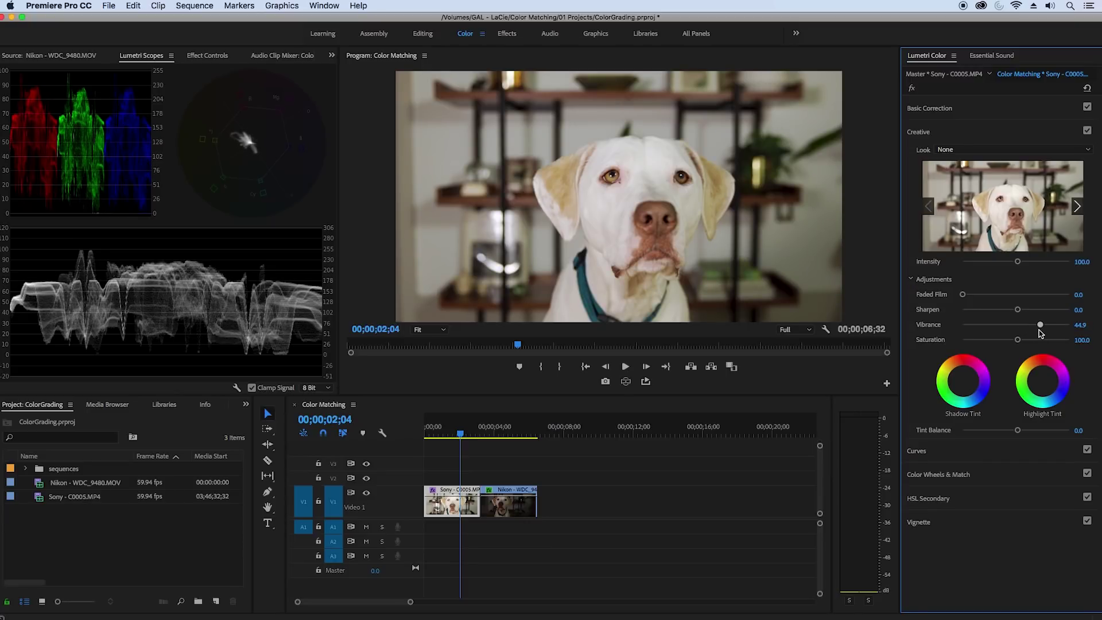
{"action": "left_click_drag", "start_coordinate": [485, 435], "coordinate": [498, 435]}
Select the Nikon clip and set its Exposure to 2.0 in Basic Correction.
{"action": "left_click", "coordinate": [499, 513]}
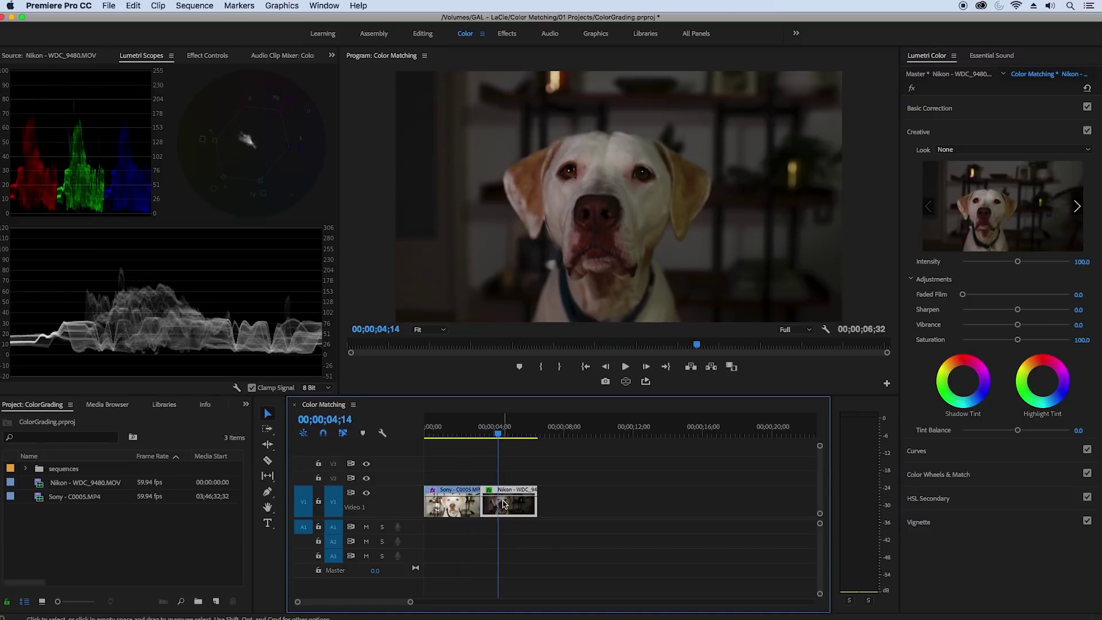
{"action": "left_click", "coordinate": [987, 112]}
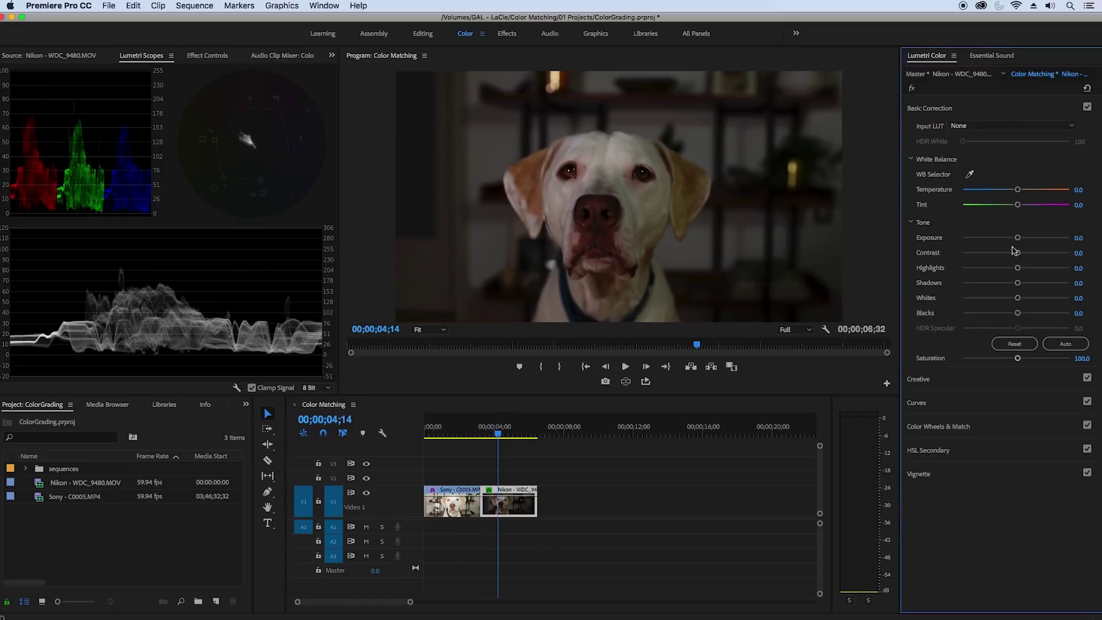
{"action": "left_click", "coordinate": [1078, 239]}
{"action": "type", "text": "2"}
{"action": "key", "text": "Return"}
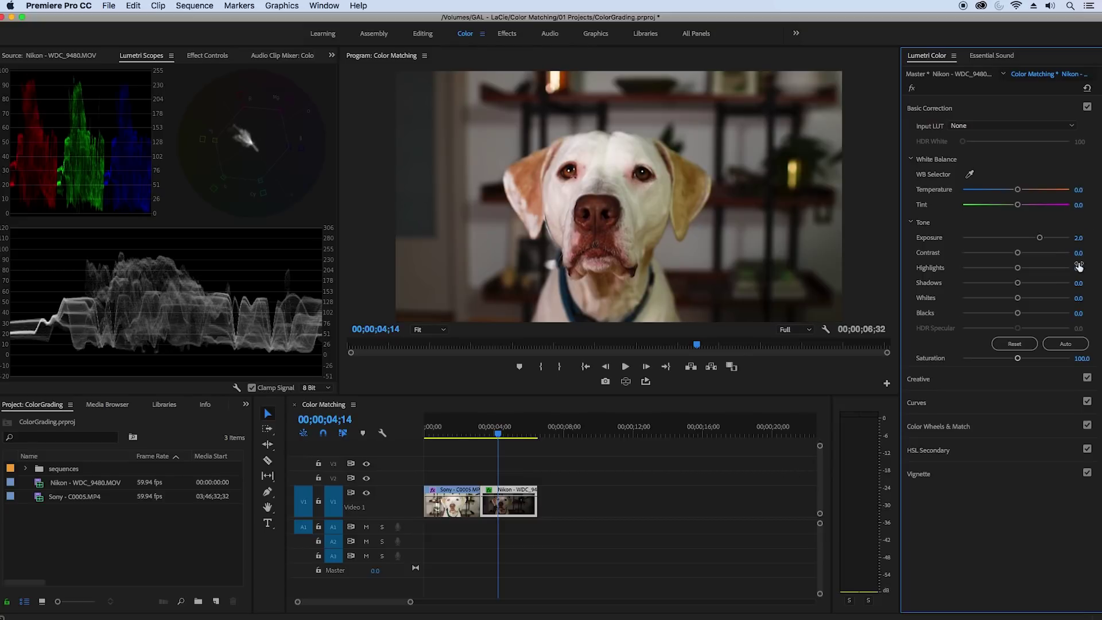
Set the Nikon clip's Shadows to 75.0 and Contrast to 14.6, then bypass the grade to compare.
{"action": "left_click_drag", "start_coordinate": [1016, 284], "coordinate": [1058, 284]}
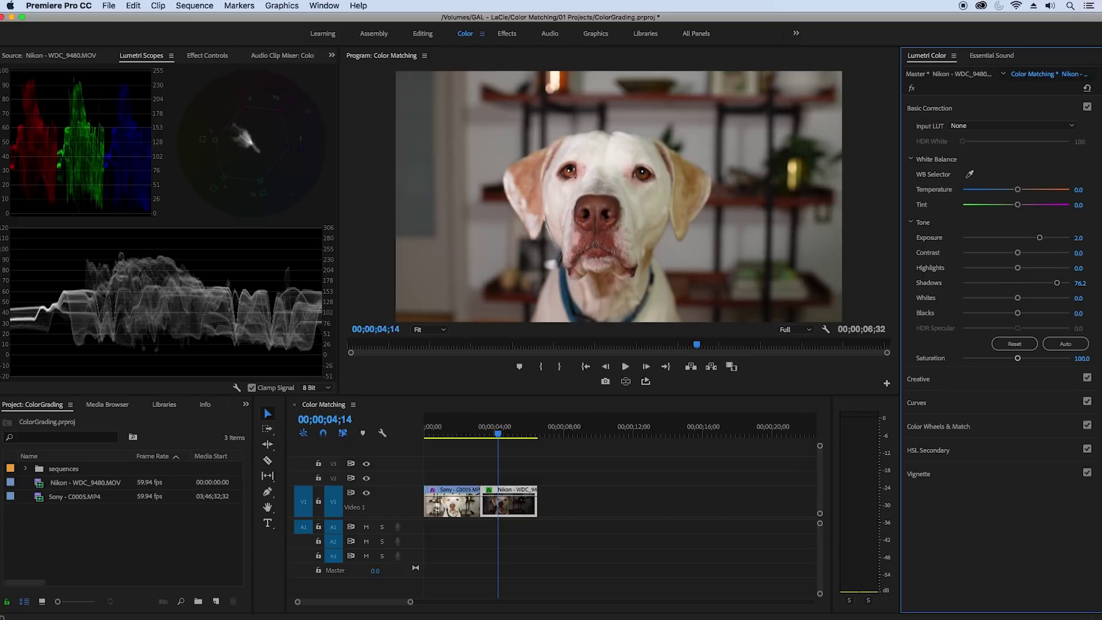
{"action": "left_click", "coordinate": [1091, 281]}
{"action": "type", "text": "75"}
{"action": "key", "text": "Return"}
{"action": "left_click_drag", "start_coordinate": [1019, 253], "coordinate": [1025, 254]}
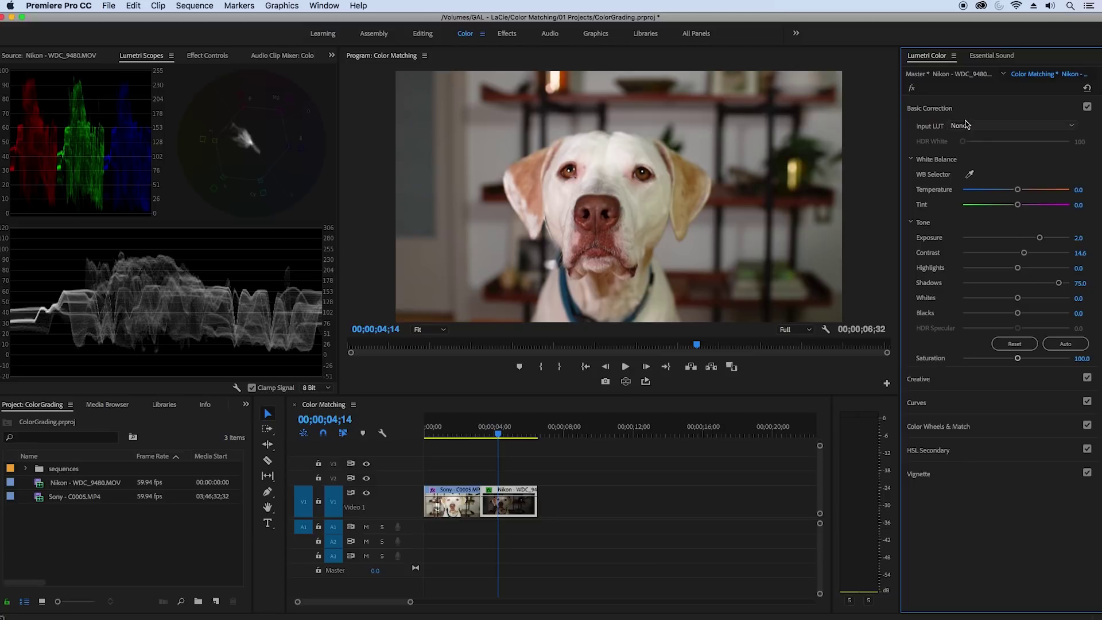
{"action": "left_click", "coordinate": [912, 89]}
{"action": "left_click", "coordinate": [913, 90]}
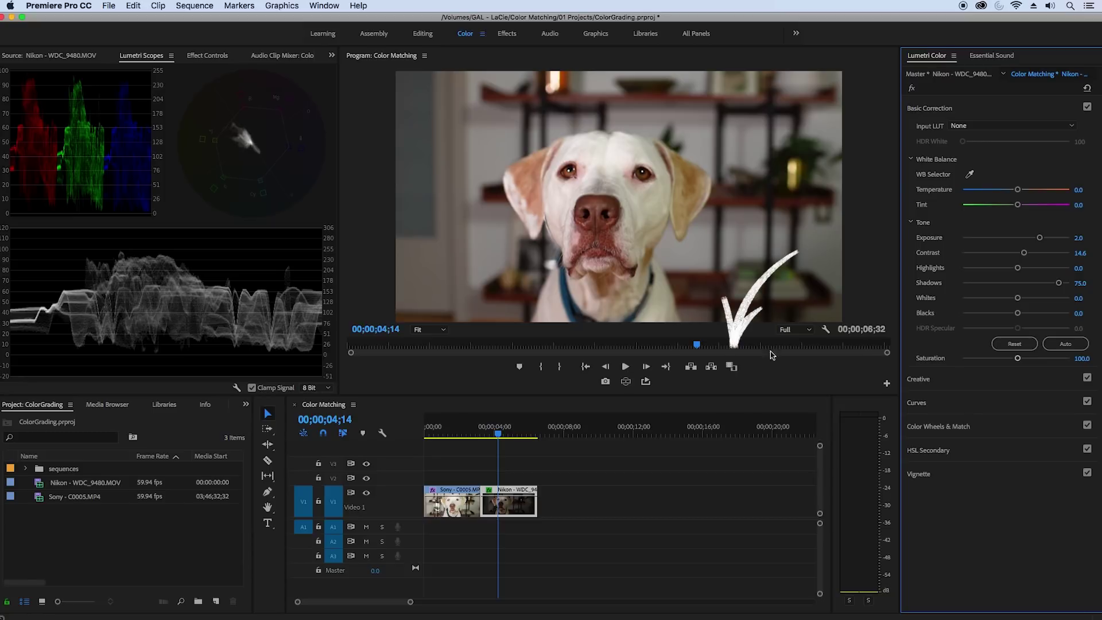
Show the comparison view with the reference on the graded Nikon frame at 00;00;03;15.
{"action": "left_click", "coordinate": [731, 367]}
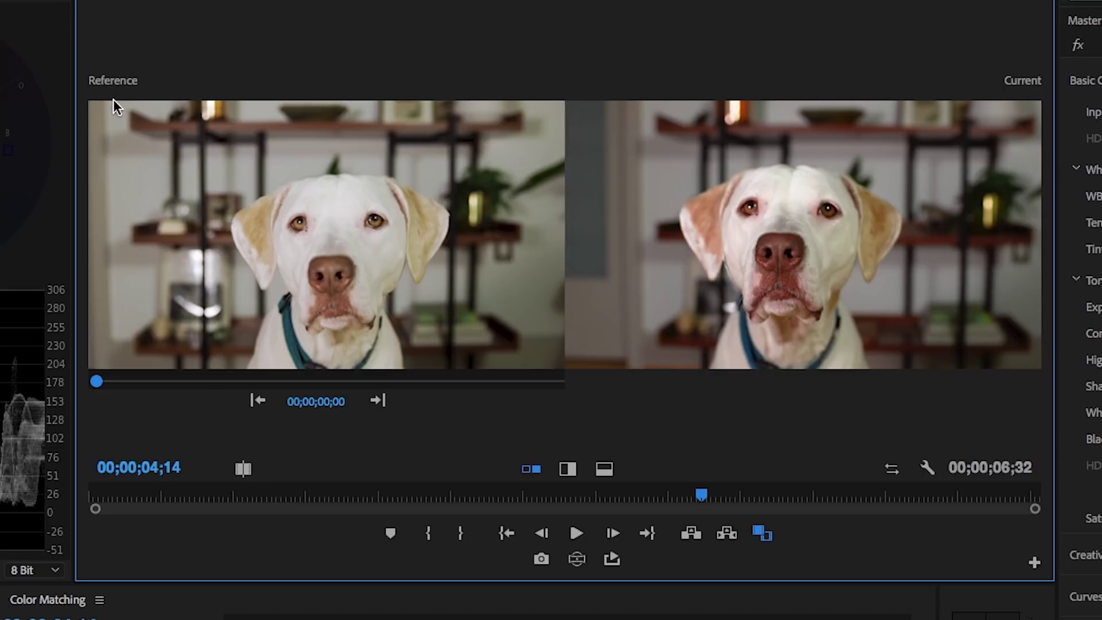
{"action": "left_click", "coordinate": [377, 404]}
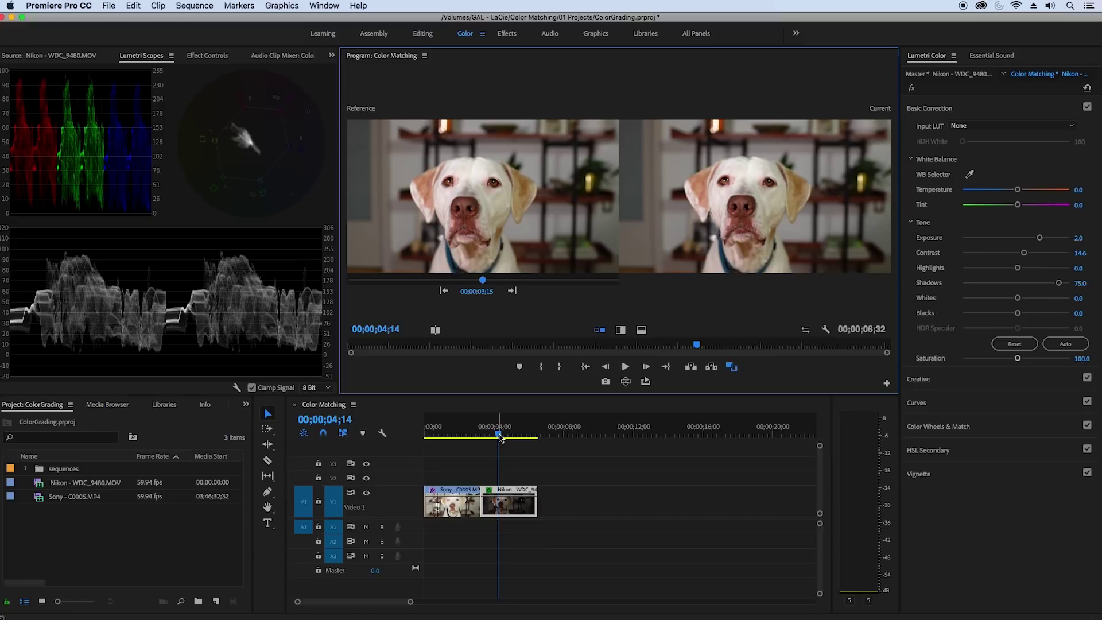
On the Sony clip, apply Color Match to the Nikon reference and toggle it to compare.
{"action": "left_click_drag", "start_coordinate": [499, 437], "coordinate": [451, 439]}
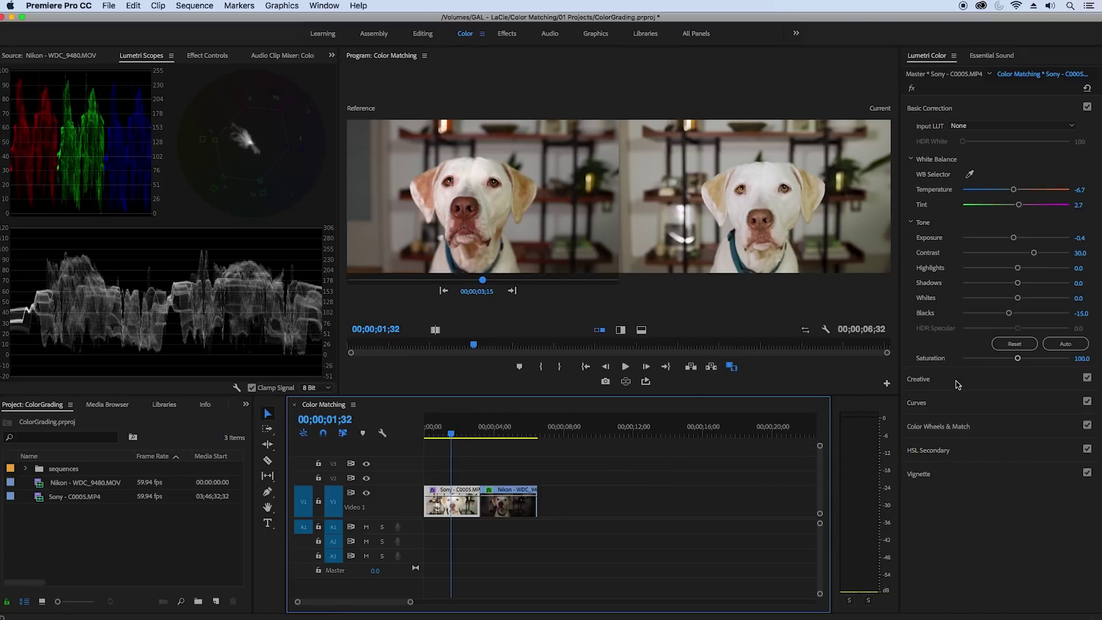
{"action": "left_click", "coordinate": [968, 426]}
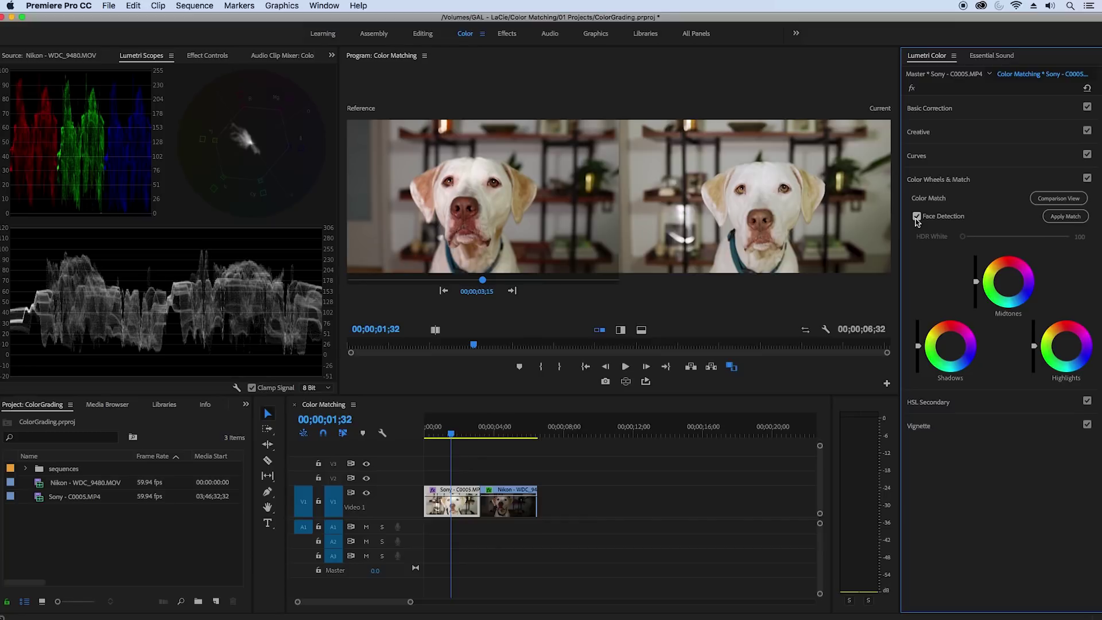
{"action": "left_click", "coordinate": [1054, 222]}
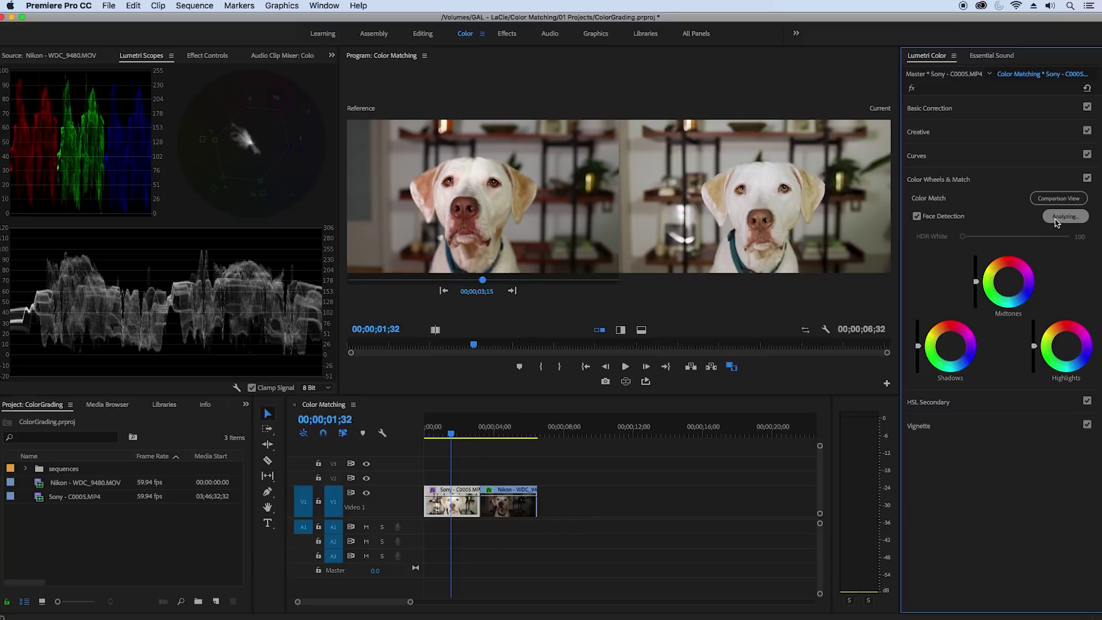
{"action": "left_click", "coordinate": [1087, 178]}
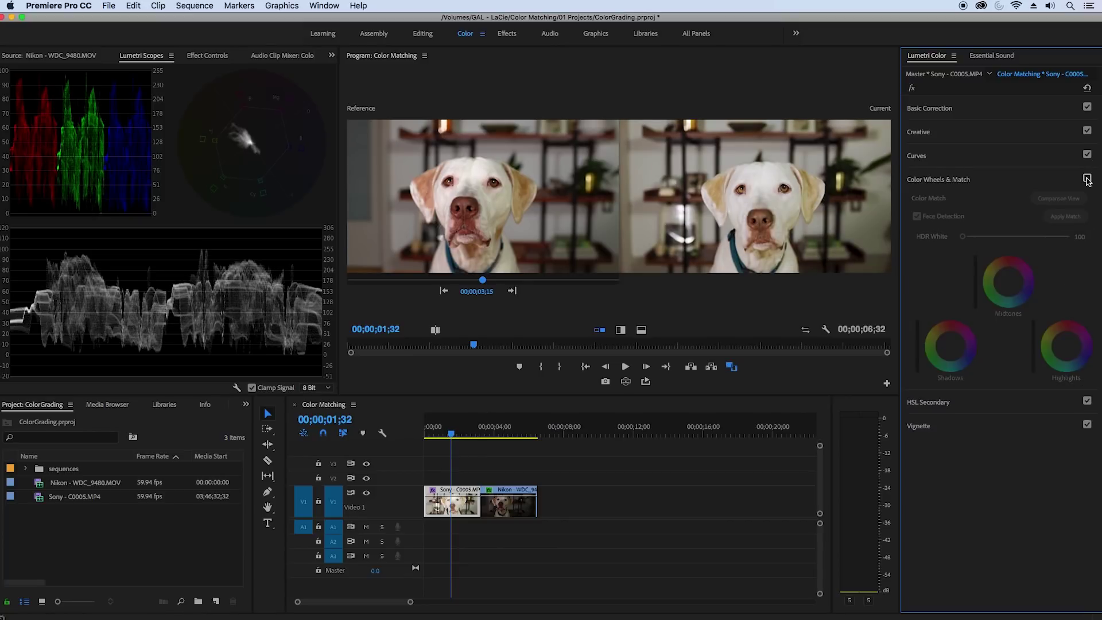
{"action": "left_click", "coordinate": [1087, 179]}
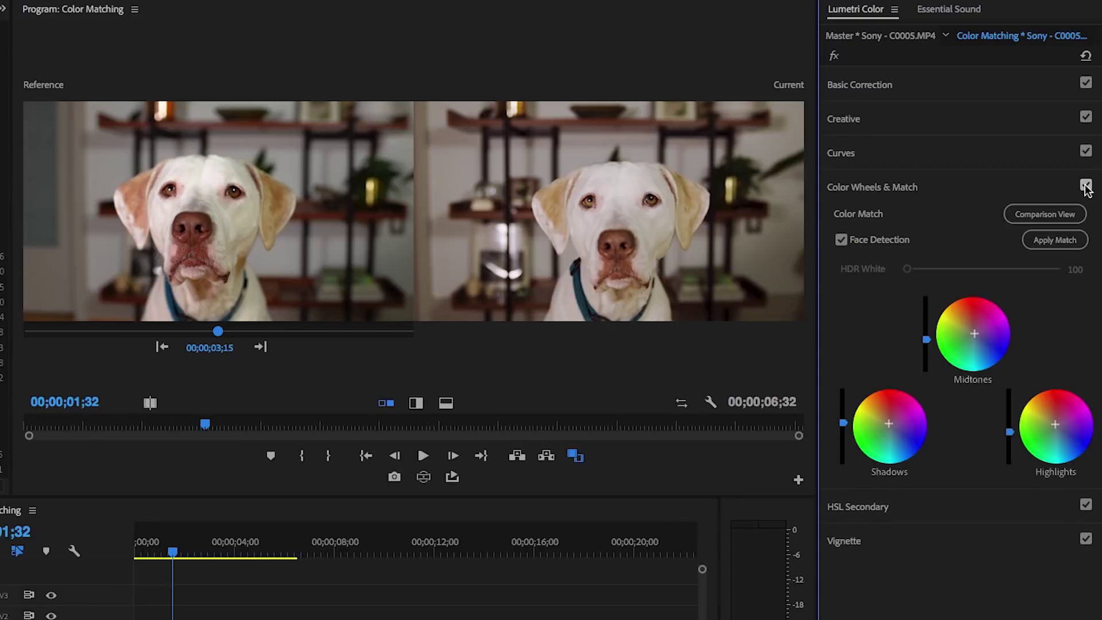
{"action": "left_click", "coordinate": [1087, 179]}
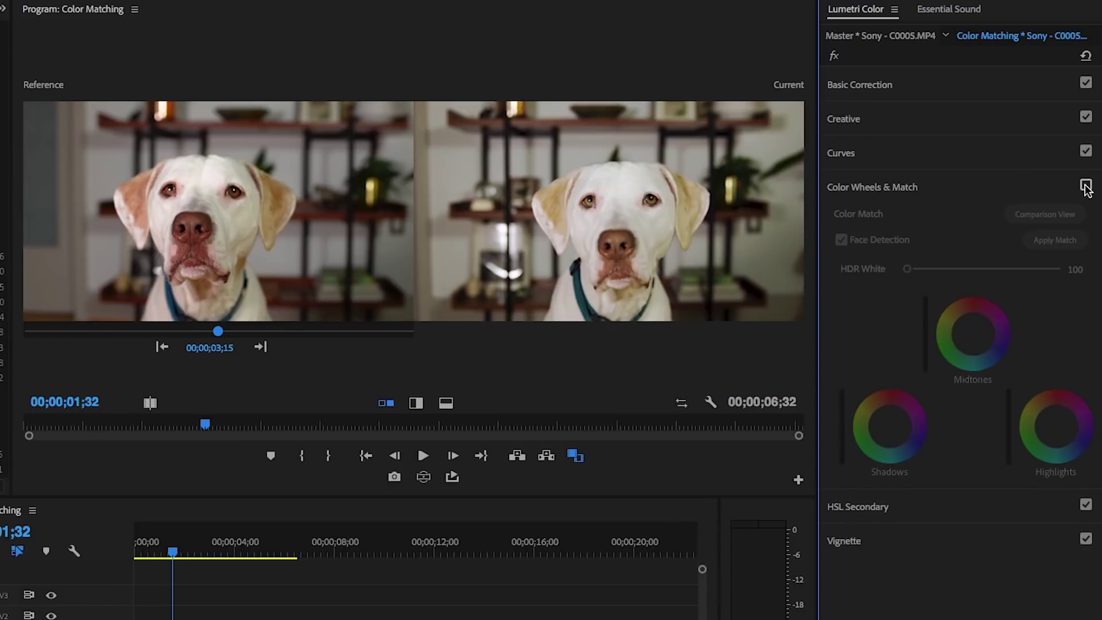
{"action": "left_click", "coordinate": [1086, 186]}
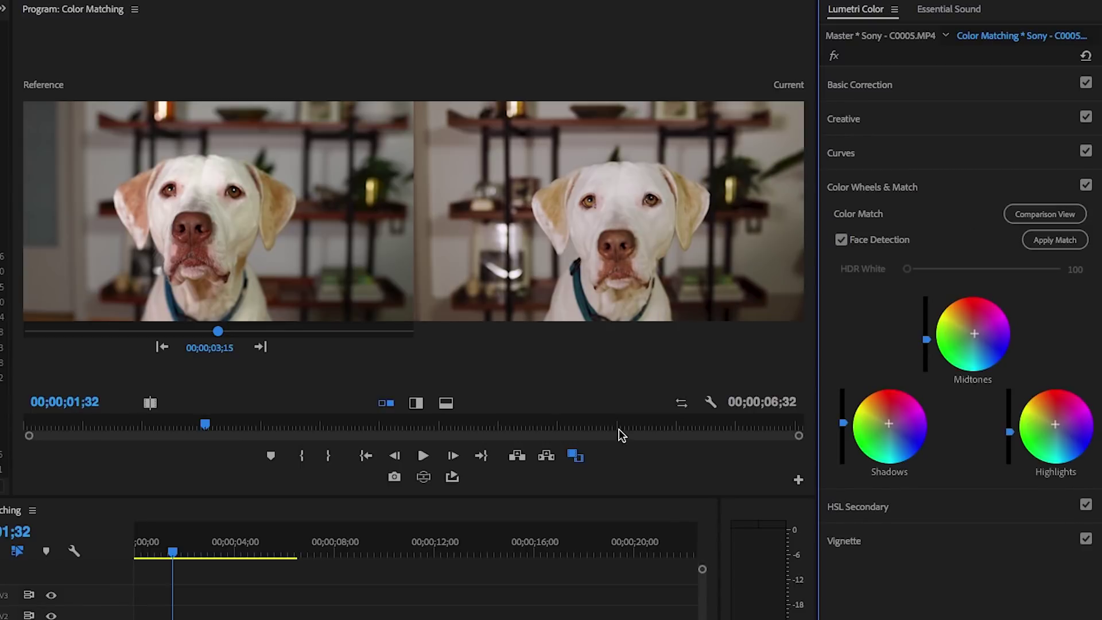